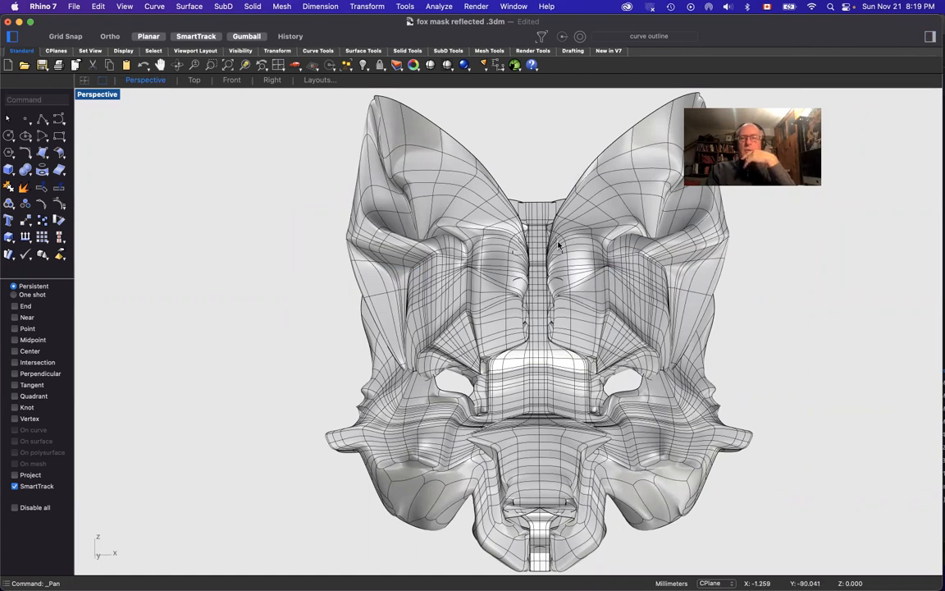
Step: Select the fox mask and bring up the Layers and Materials panels
left_click(577, 332)
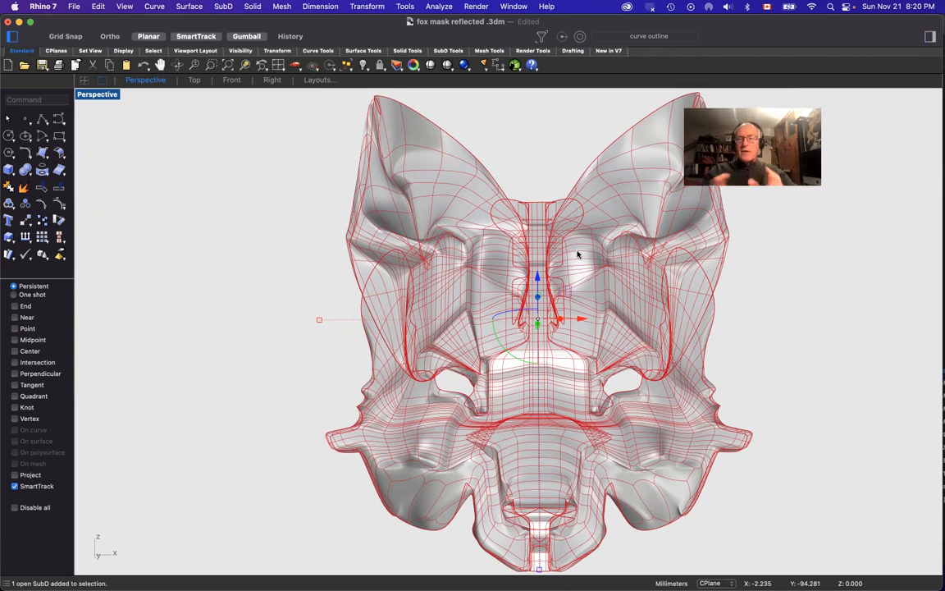
left_click(932, 36)
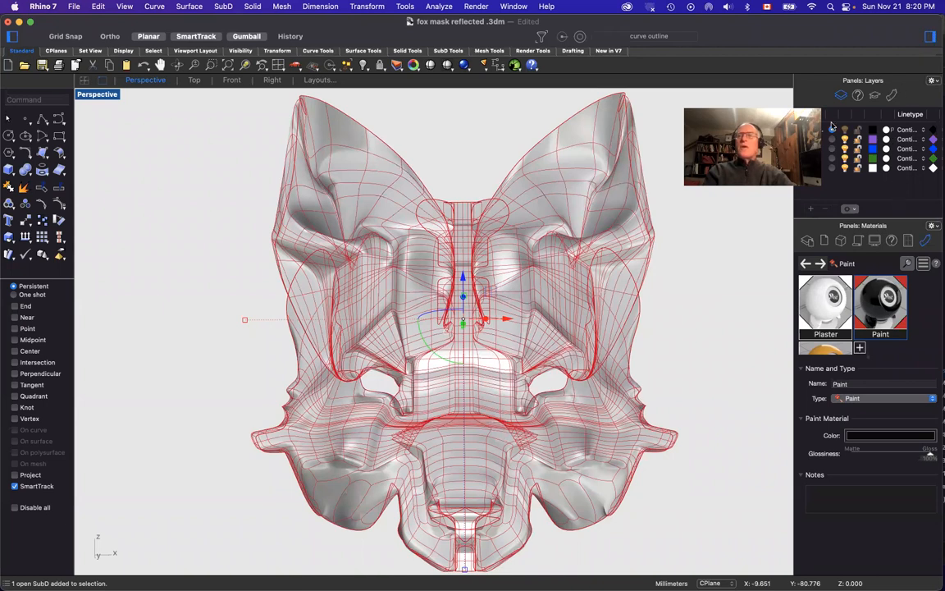
left_click(934, 82)
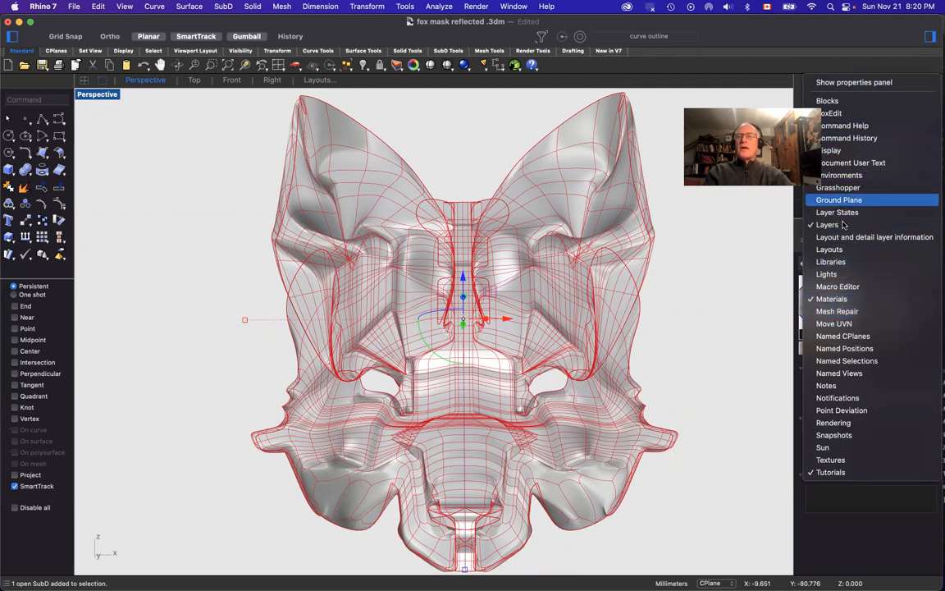
left_click(831, 299)
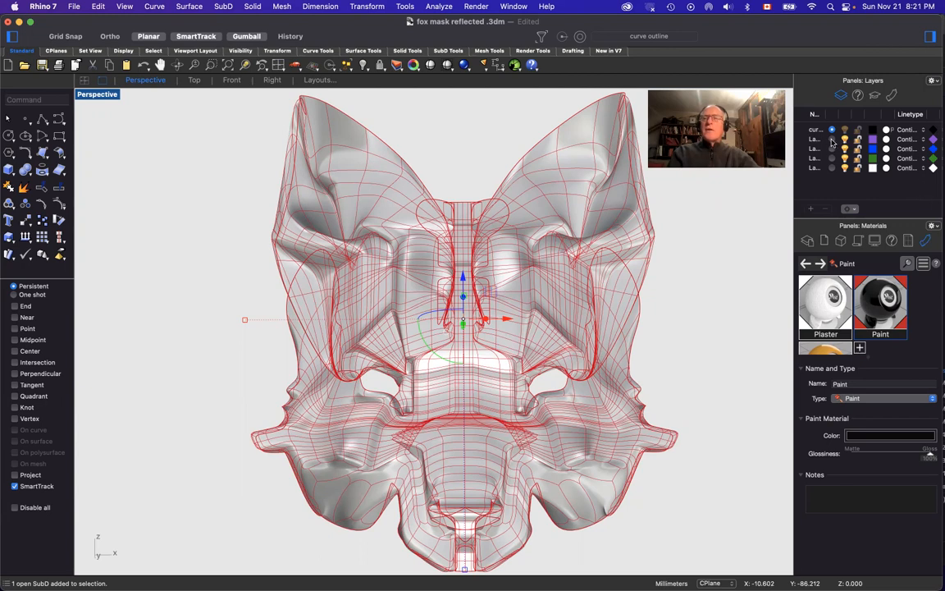
Step: Switch the curve outline layer off and on while Layer 02 is current, and make curve outline current again
left_click(832, 139)
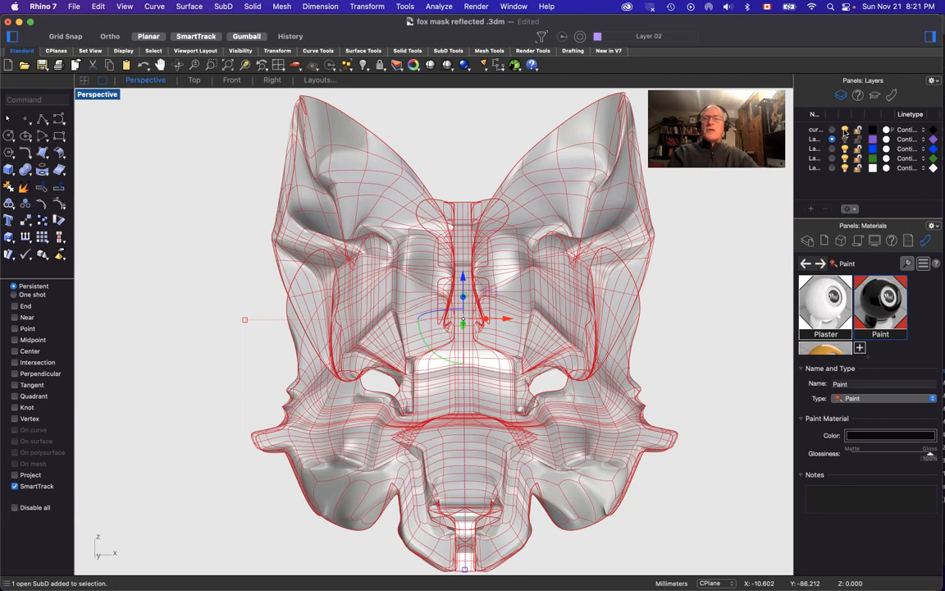
left_click(846, 131)
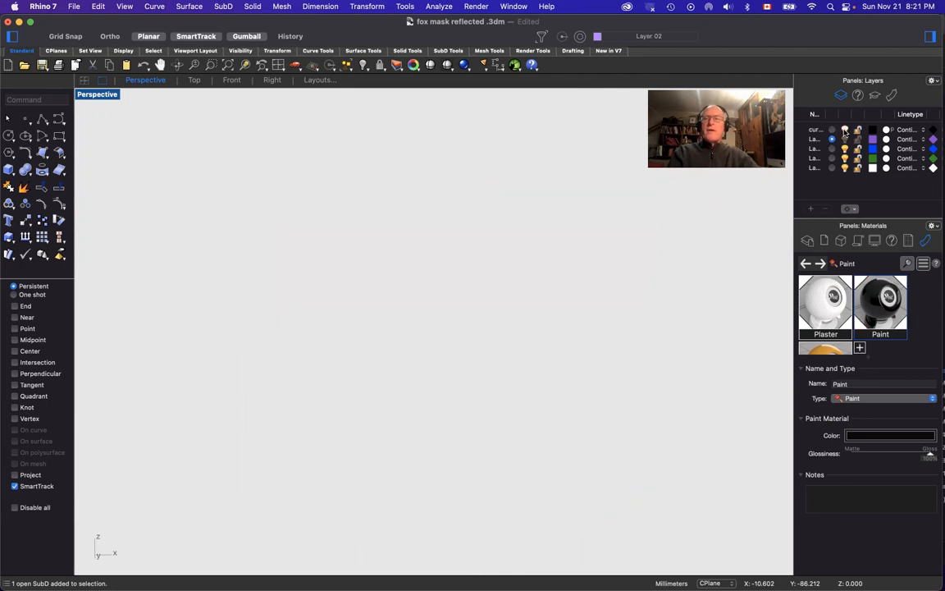
left_click(845, 131)
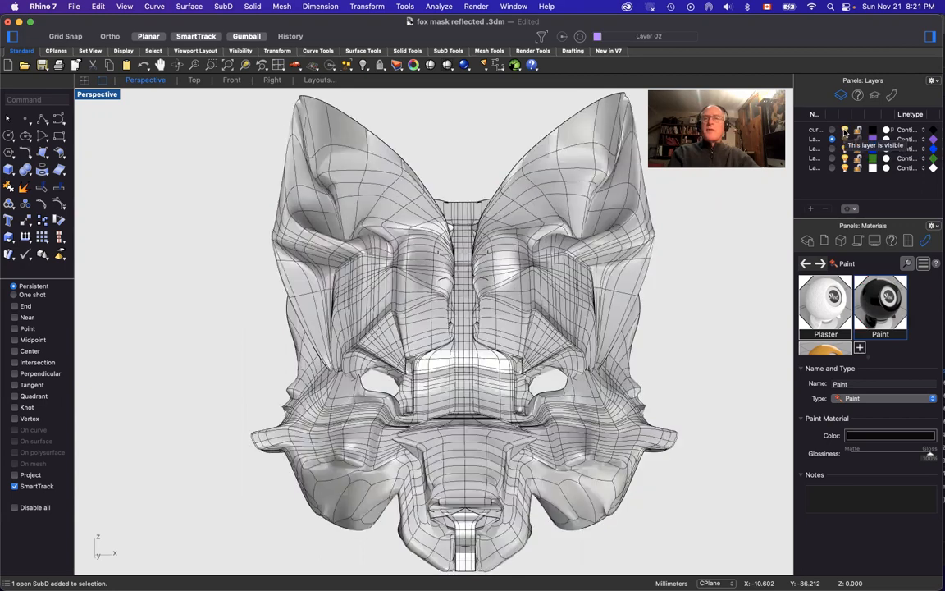
left_click(833, 130)
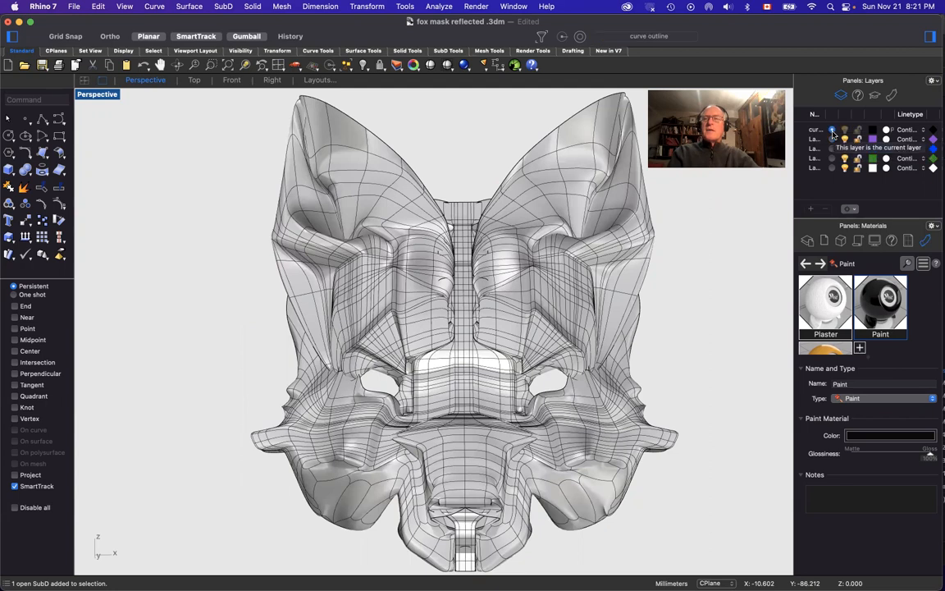
Step: Select the fox mask and add a new Metal material to the document's materials
left_click(623, 256)
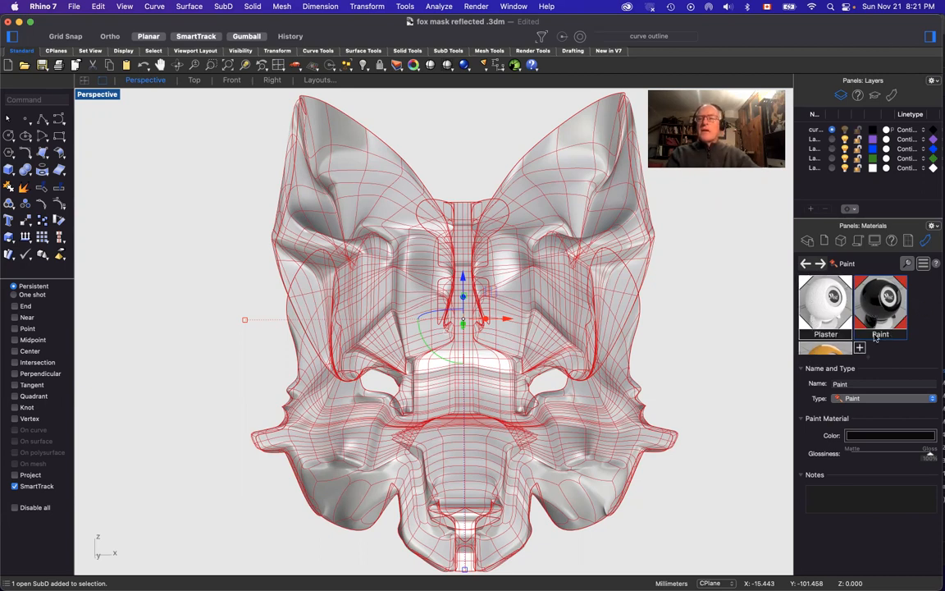
scroll(924, 312, "down", 2)
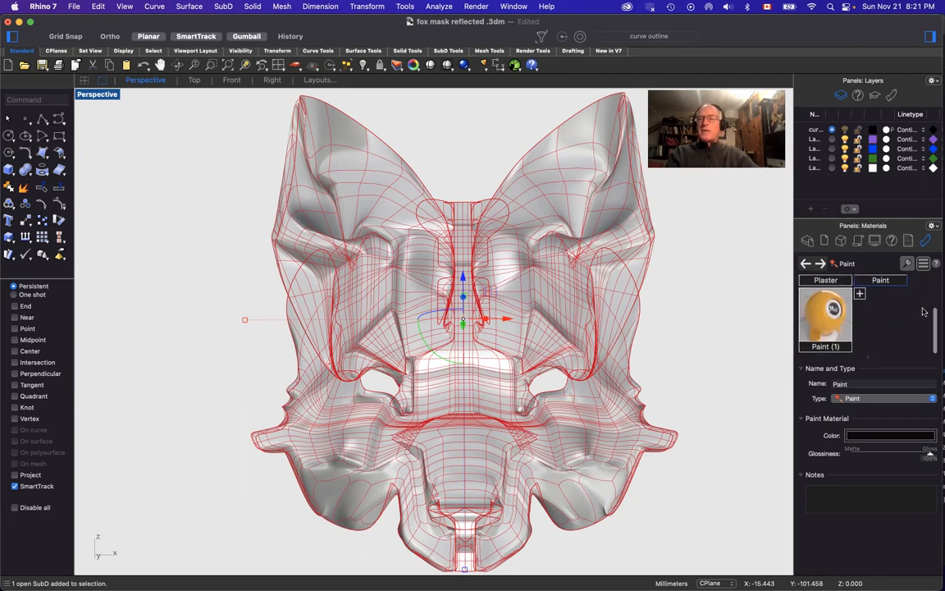
left_click(860, 295)
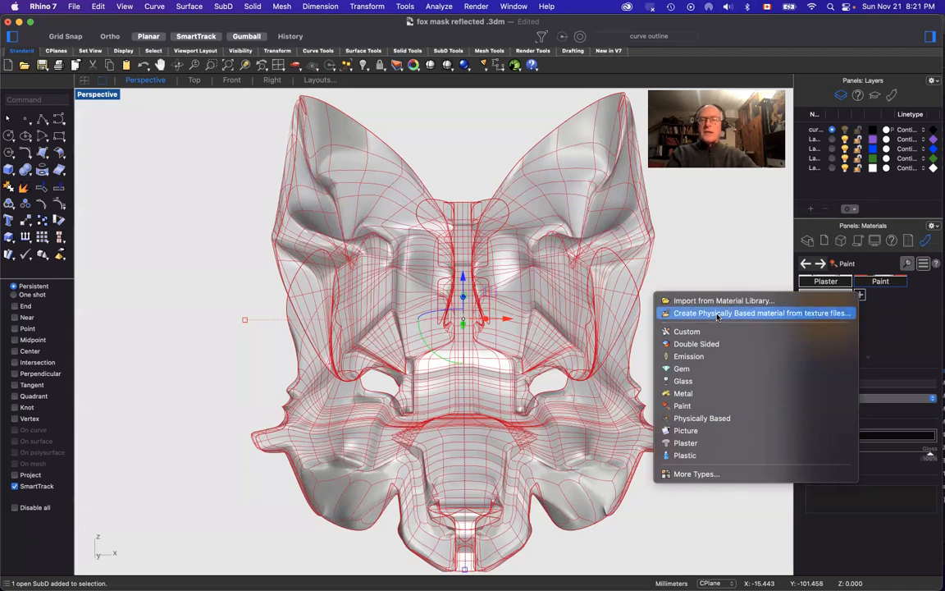
left_click(684, 394)
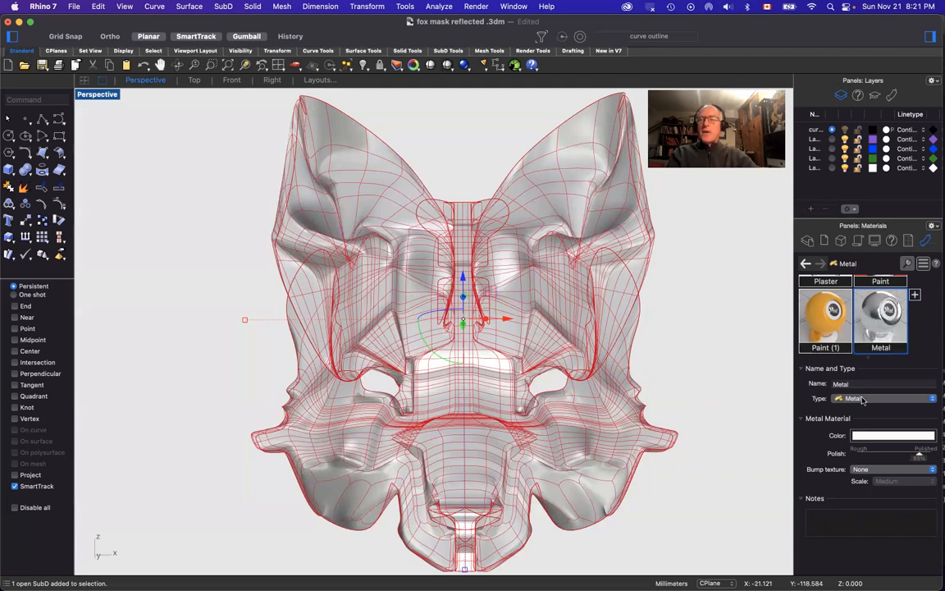
Step: Set the Metal material's color to cyan #2AEDFA and its polish to 100%
left_click(871, 437)
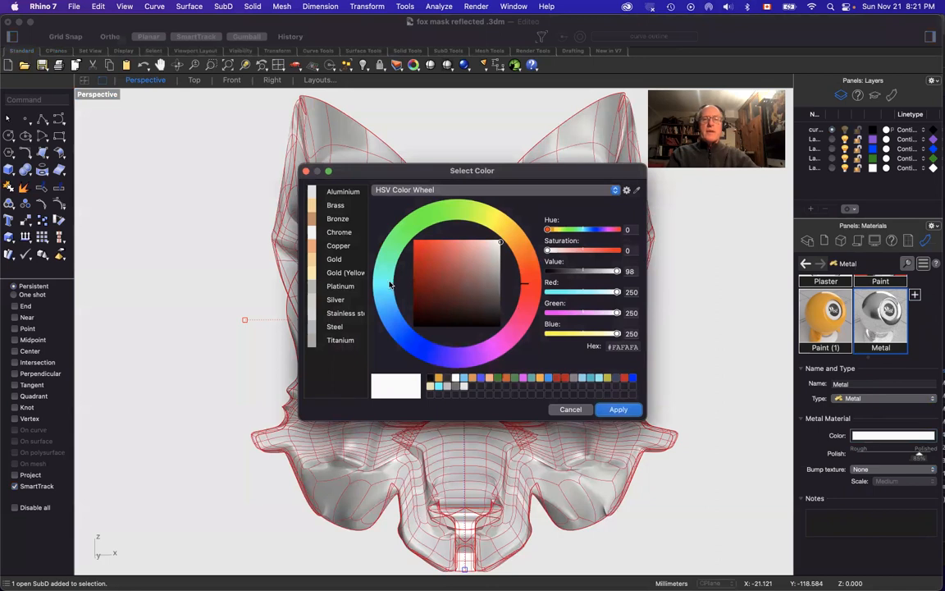
left_click(383, 281)
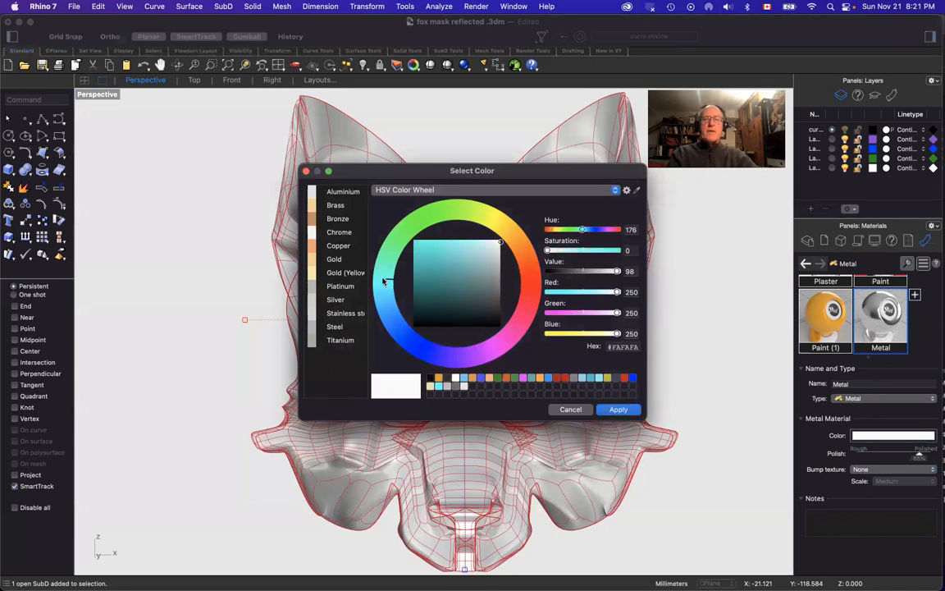
left_click(452, 248)
left_click(440, 245)
left_click(428, 243)
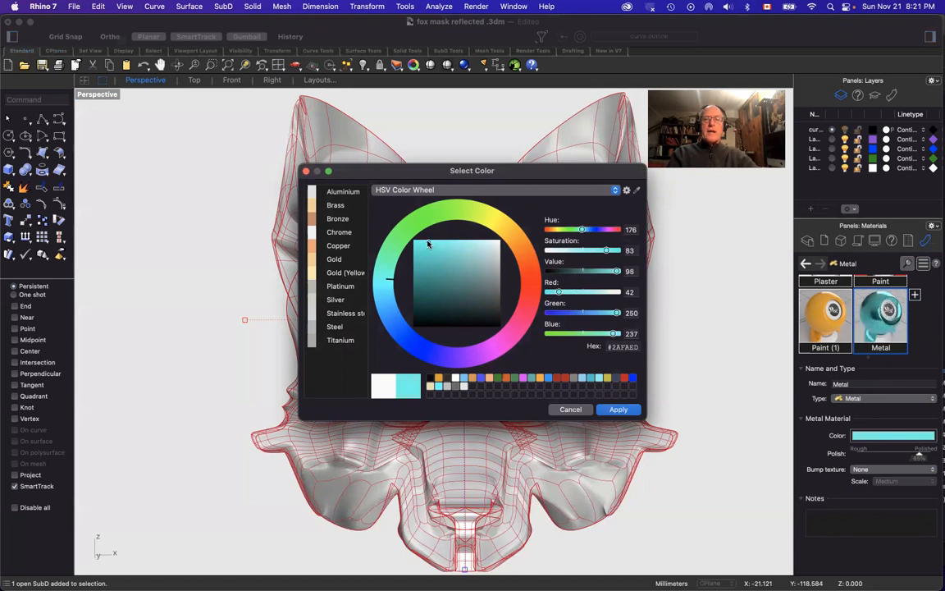
left_click(389, 287)
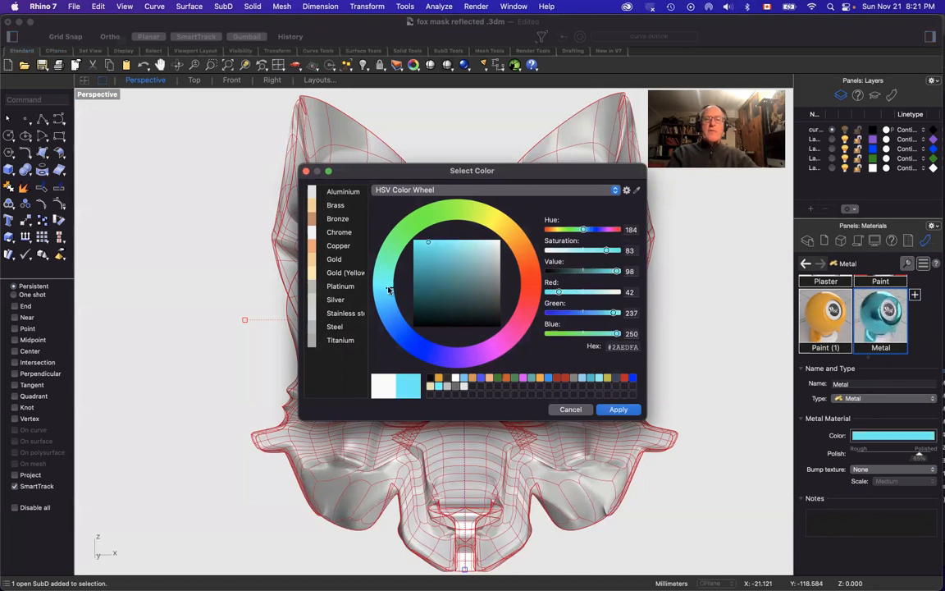
left_click(621, 410)
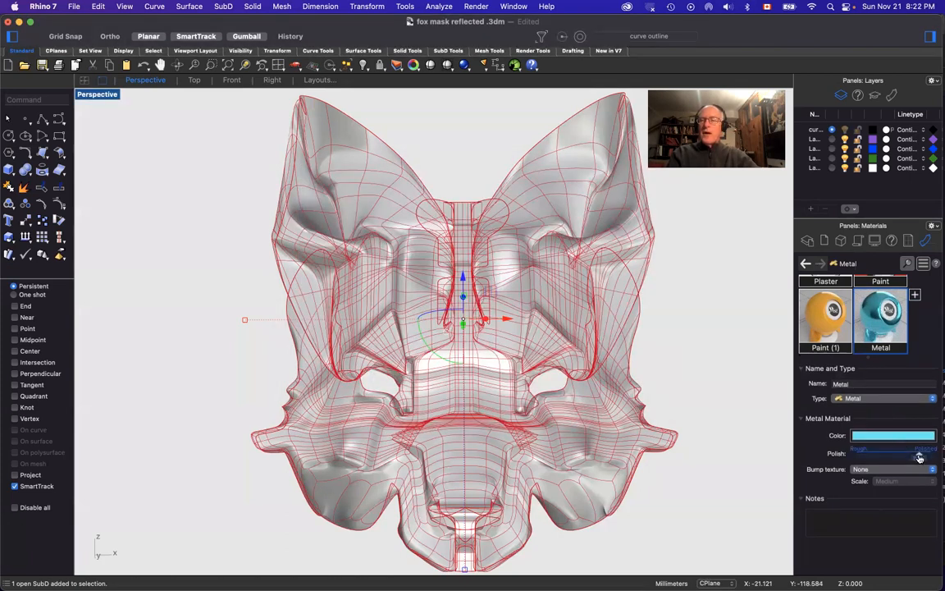
left_click_drag(920, 455, 932, 457)
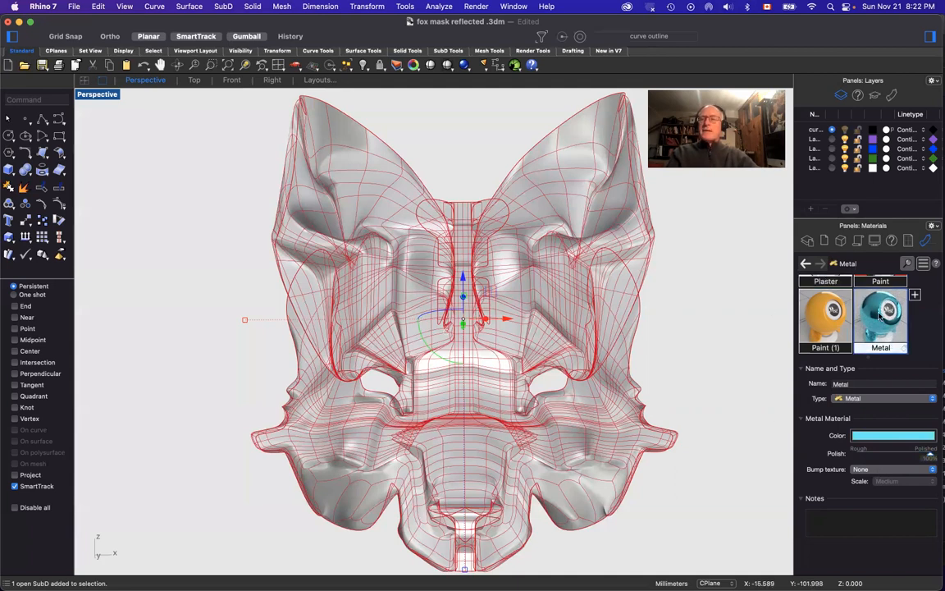
Step: Assign the Metal material to the selected mask and switch the Perspective view to Rendered display
left_click(923, 265)
left_click(924, 265)
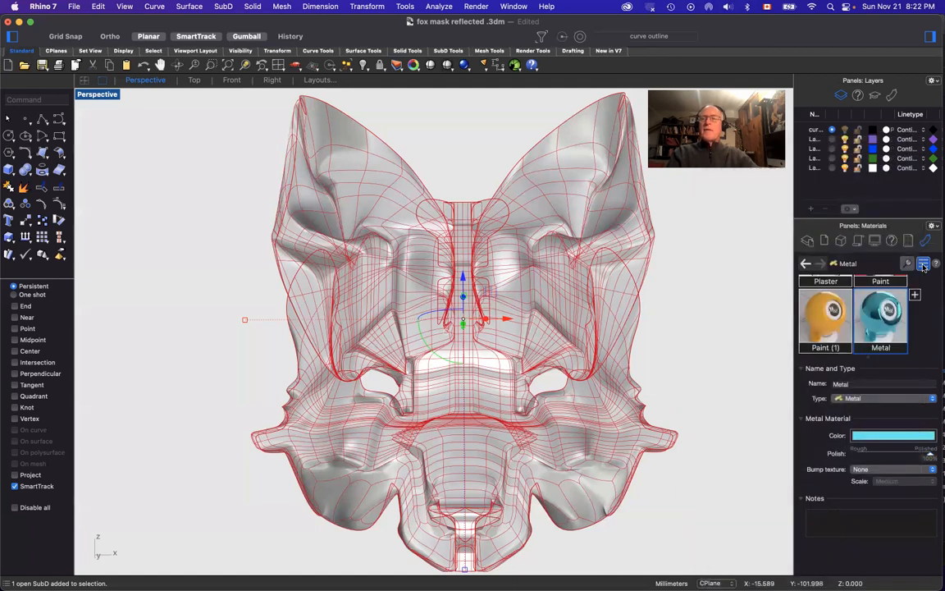
left_click(923, 265)
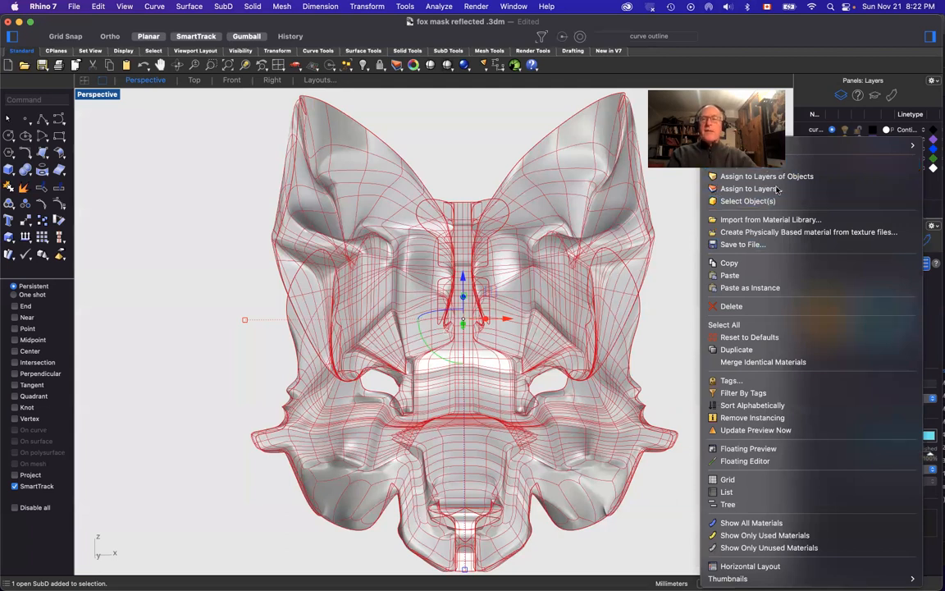
left_click(763, 167)
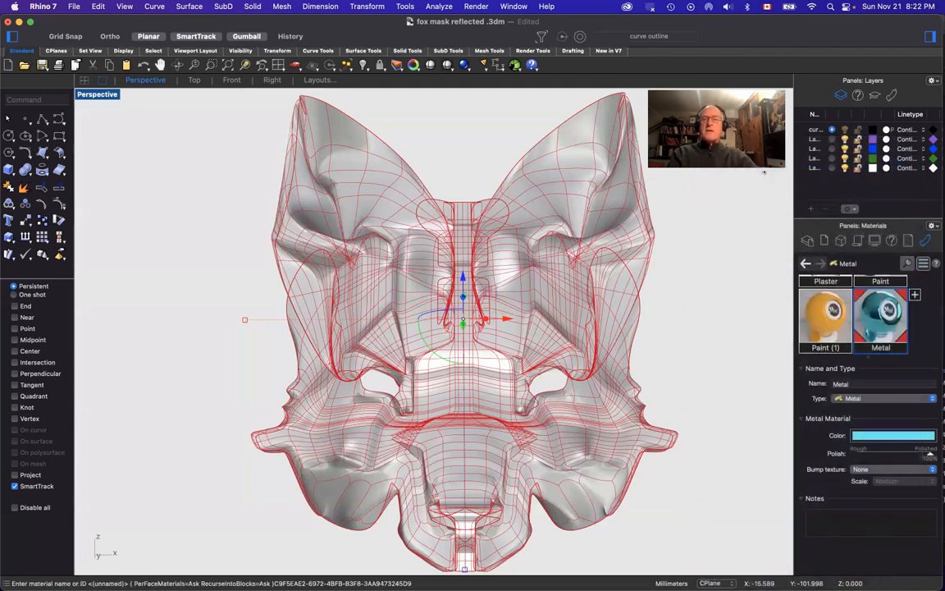
left_click(683, 311)
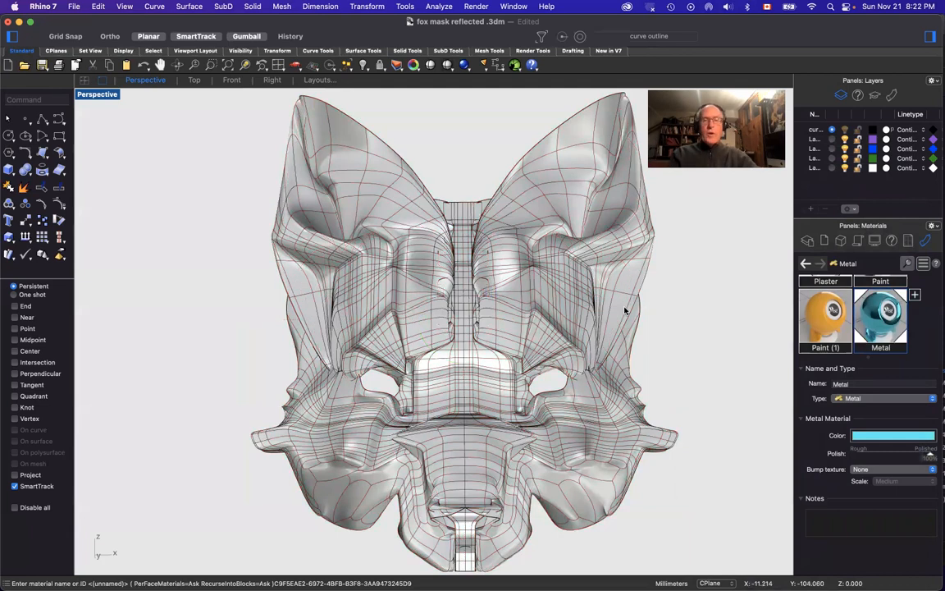
right_click(594, 310)
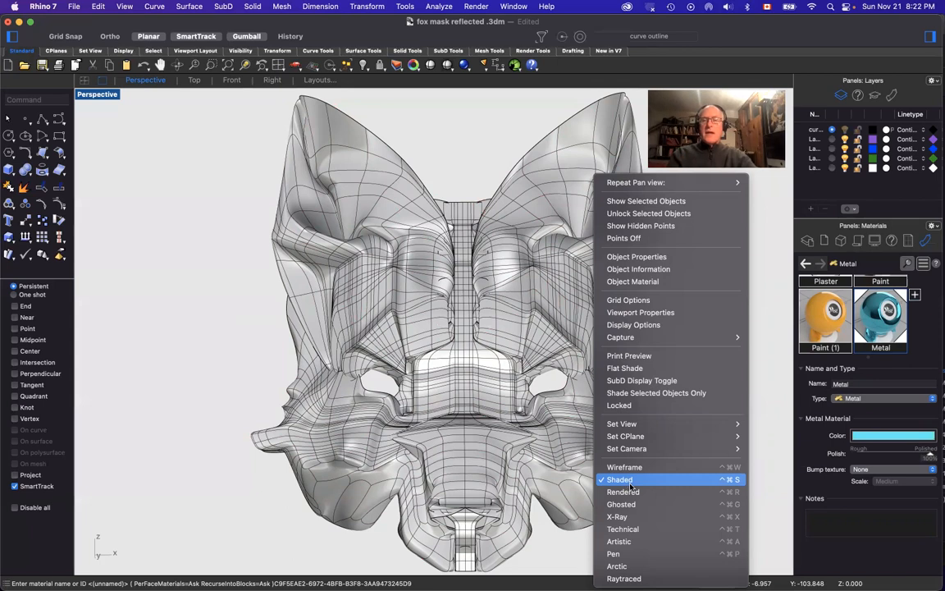
left_click(623, 492)
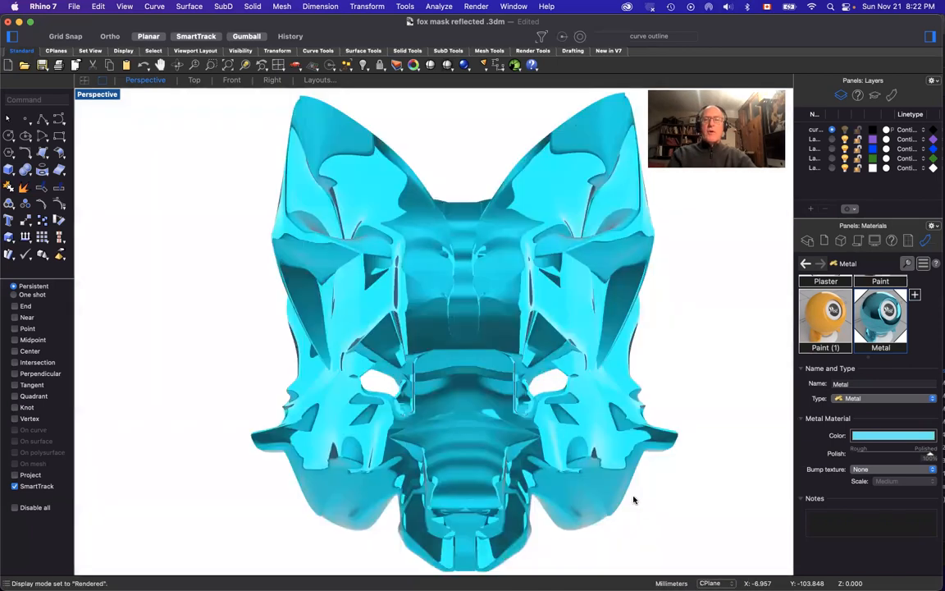
right_click_drag(628, 373, 539, 406)
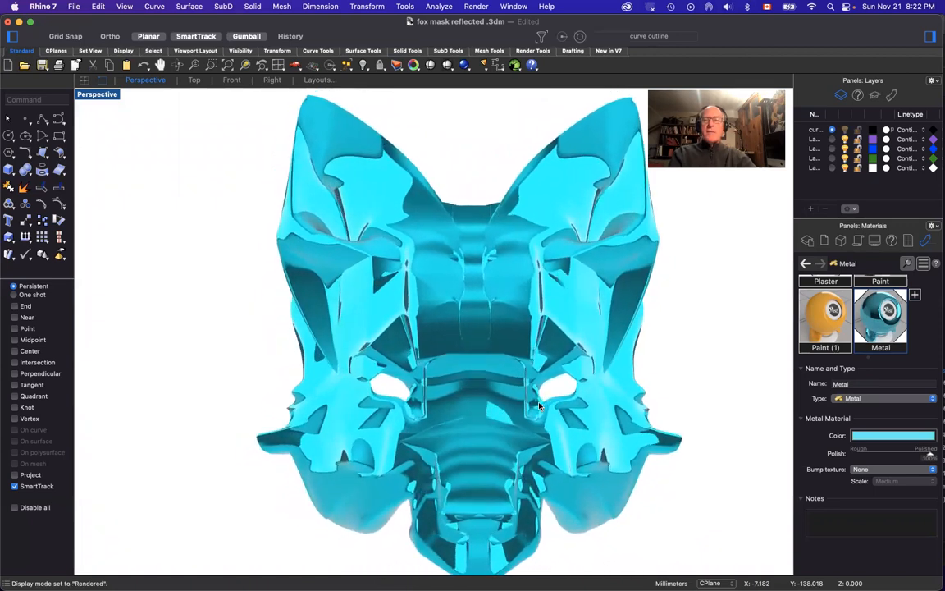
Step: Select the mask and assign the orange Paint (1) material to it
left_click(539, 406)
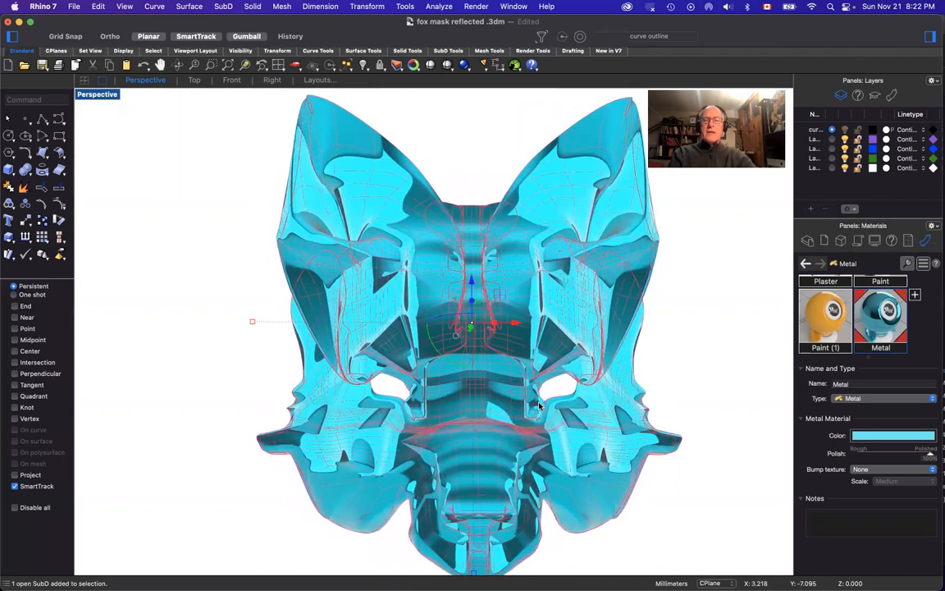
left_click(821, 324)
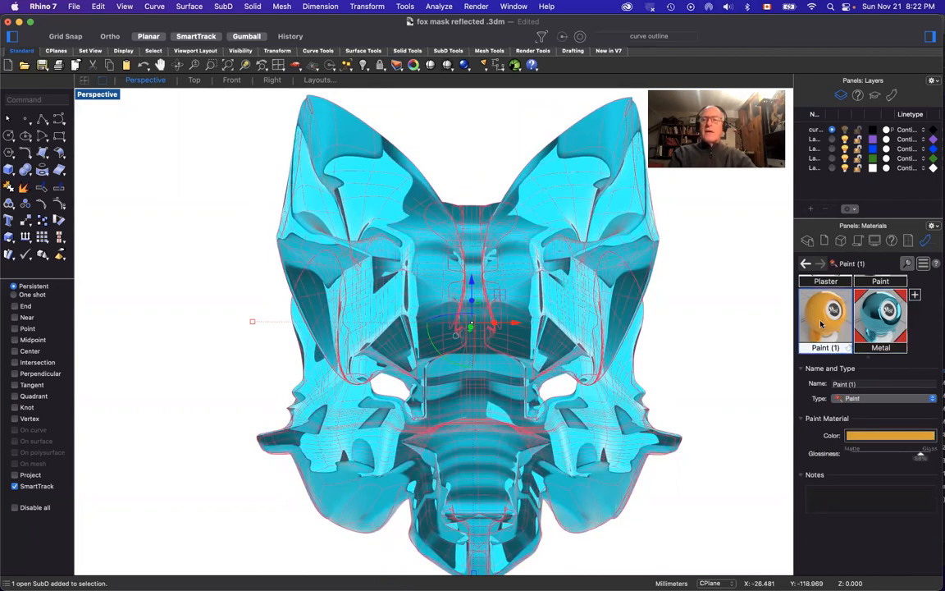
left_click(923, 265)
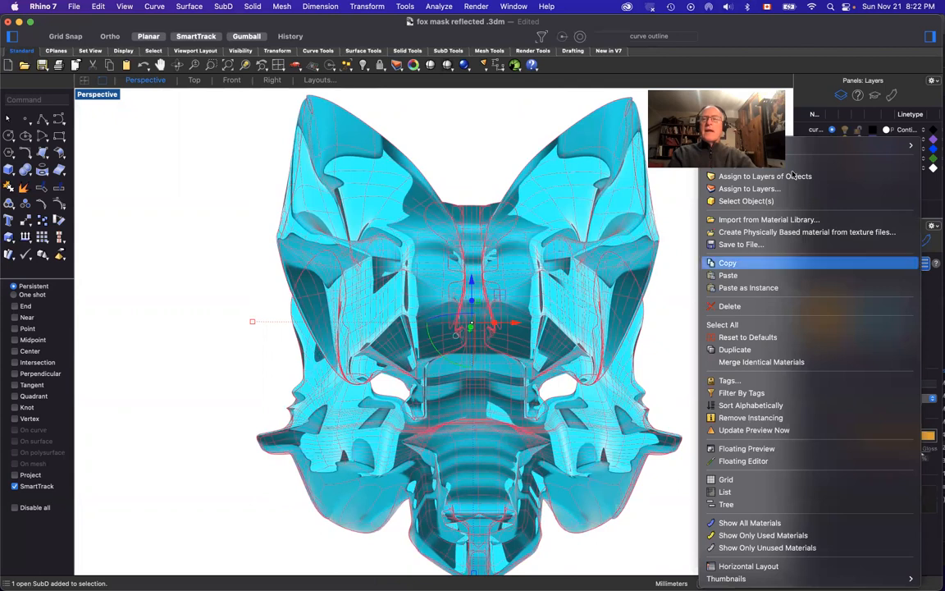
left_click(763, 173)
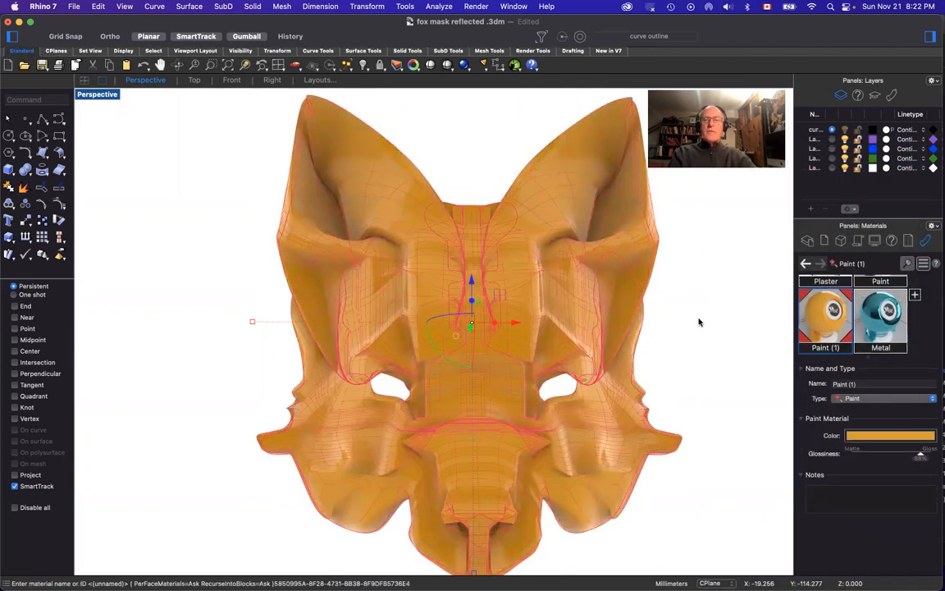
right_click_drag(700, 322, 654, 322)
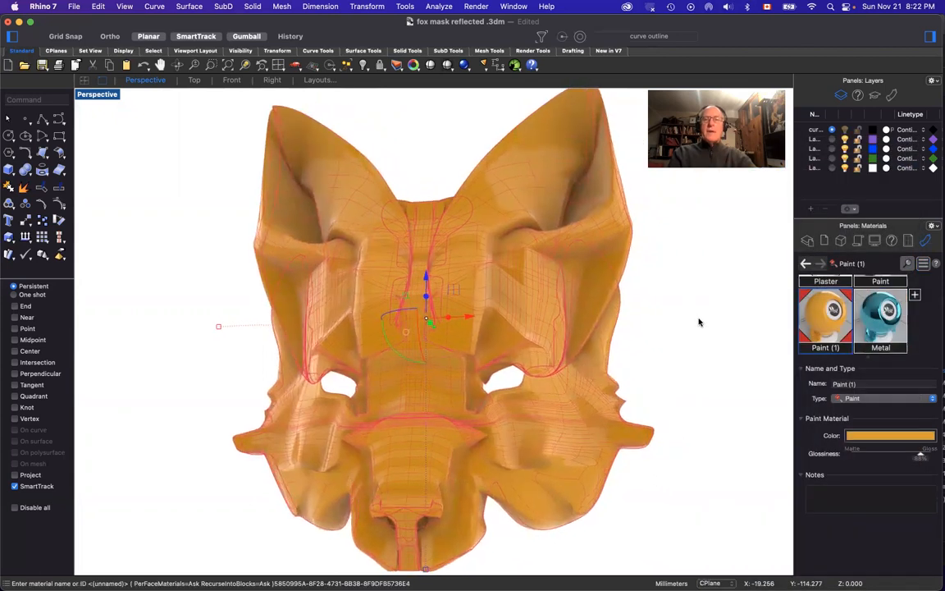
Step: Deselect the mask and lower the Paint (1) material's glossiness to nearly fully matte
left_click(712, 351)
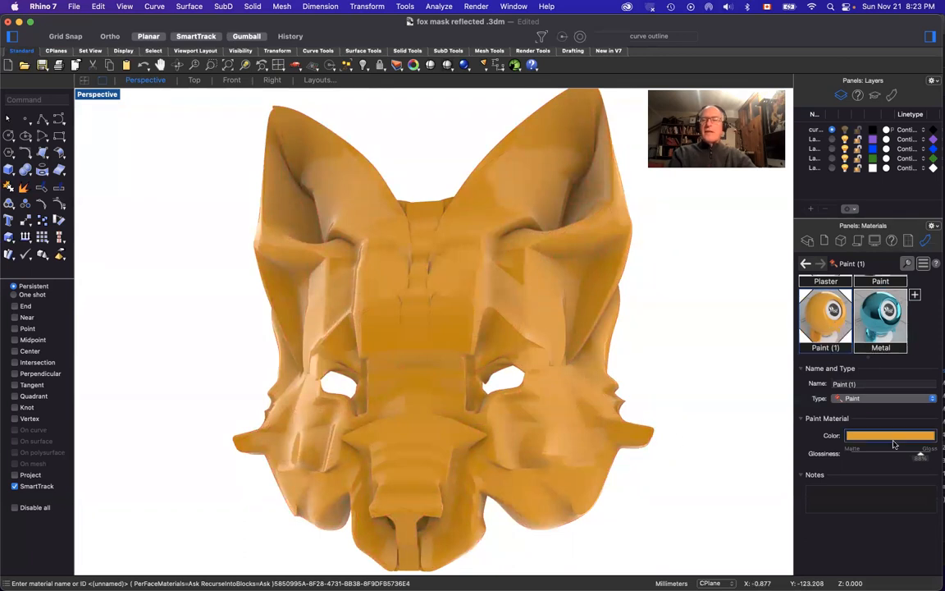
scroll(870, 411, "down", 1)
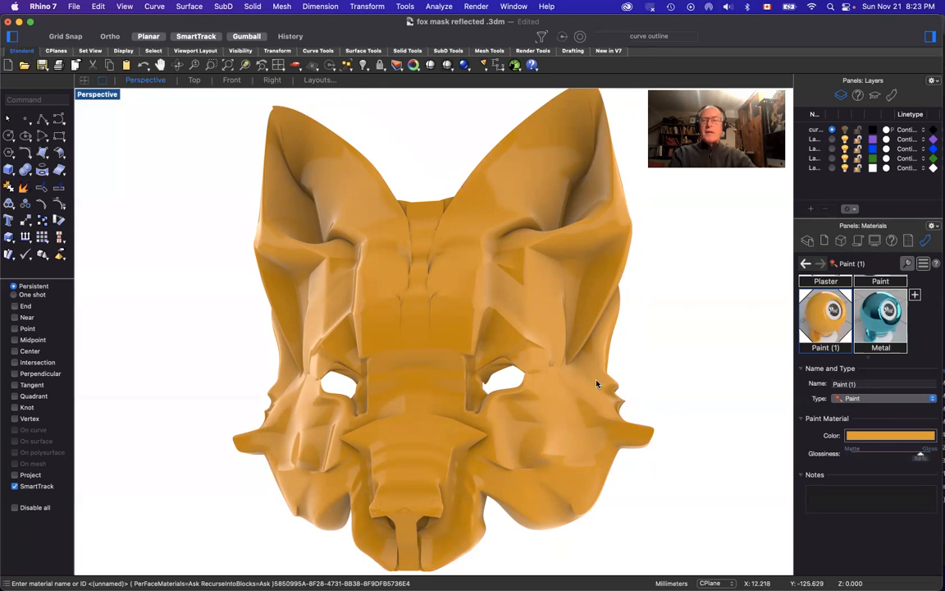
left_click_drag(921, 456, 856, 458)
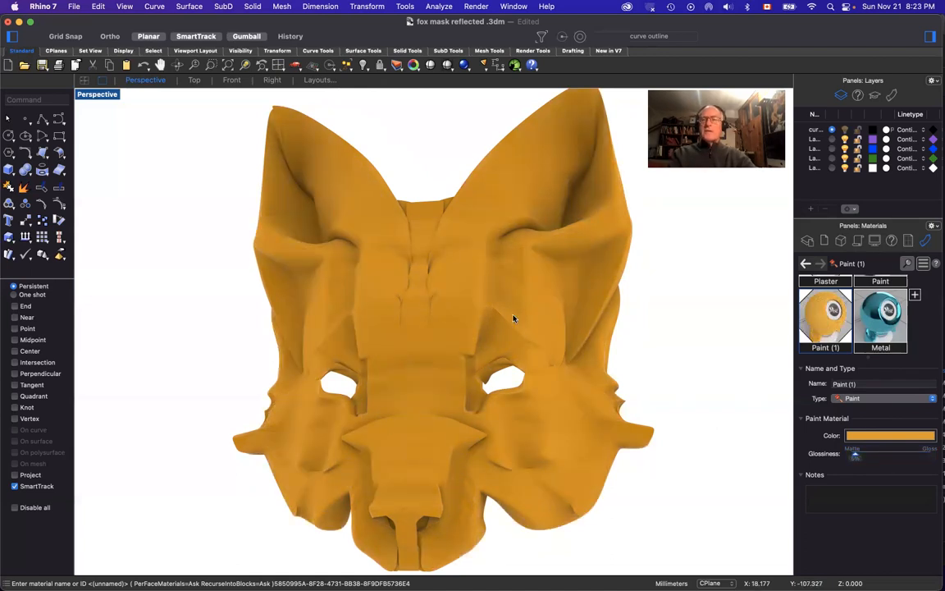
Step: Choose the black Paint material and pick the fox mask as the object to assign it to
scroll(924, 324, "up", 2)
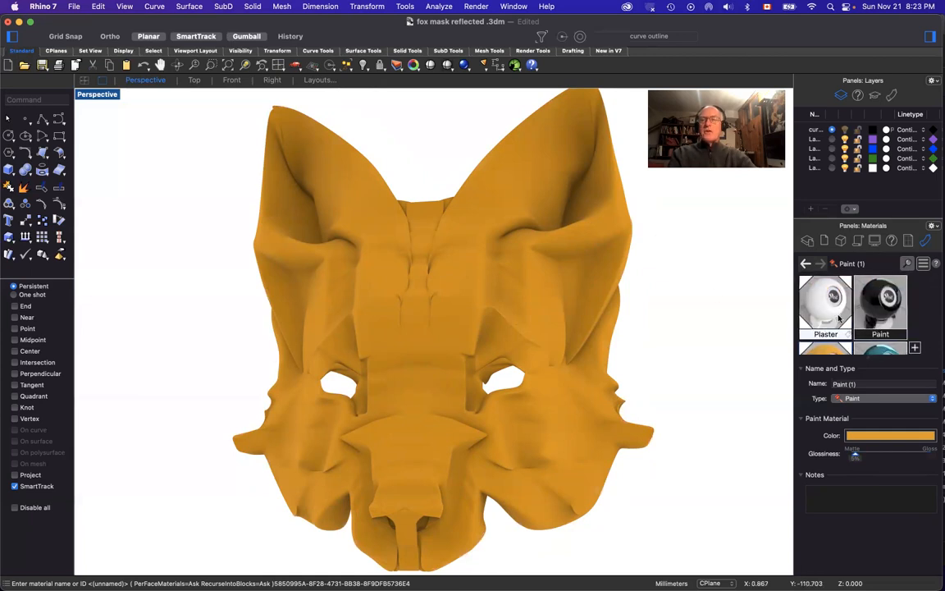
left_click(876, 318)
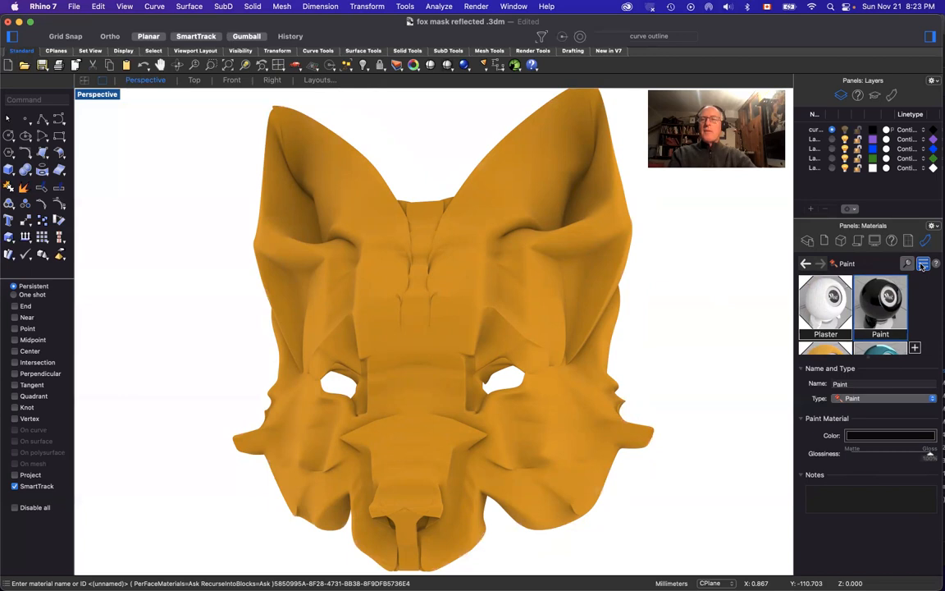
left_click(923, 264)
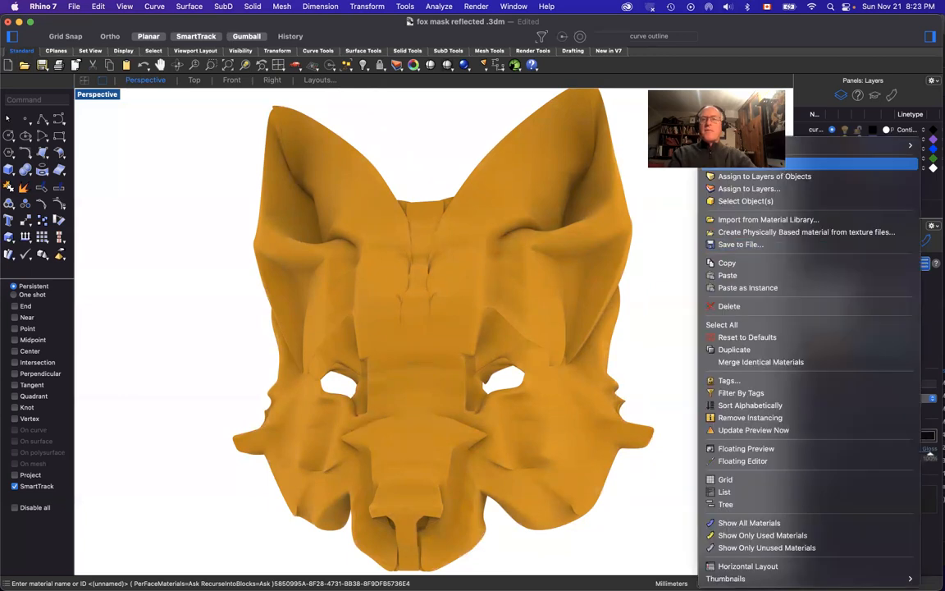
left_click(763, 164)
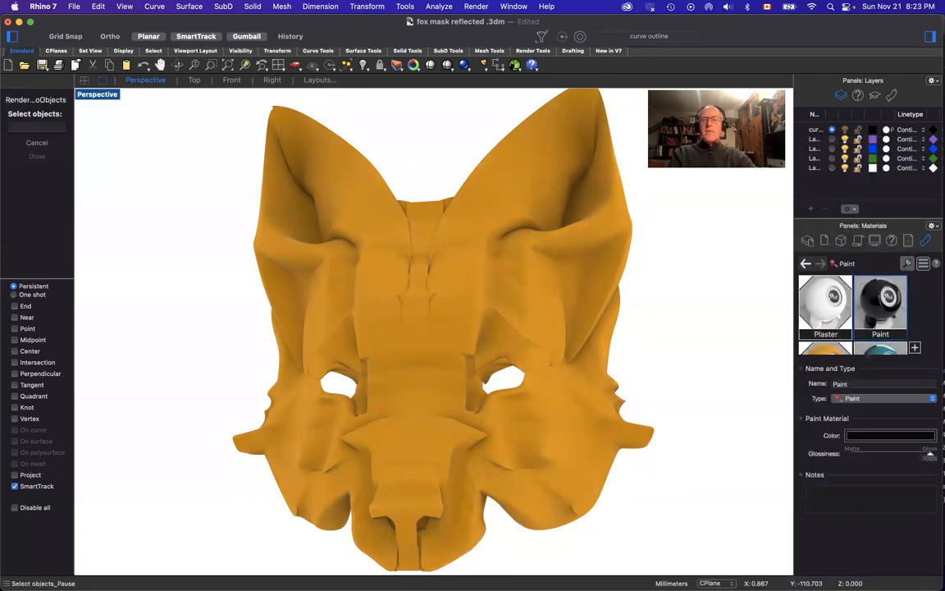
left_click(570, 330)
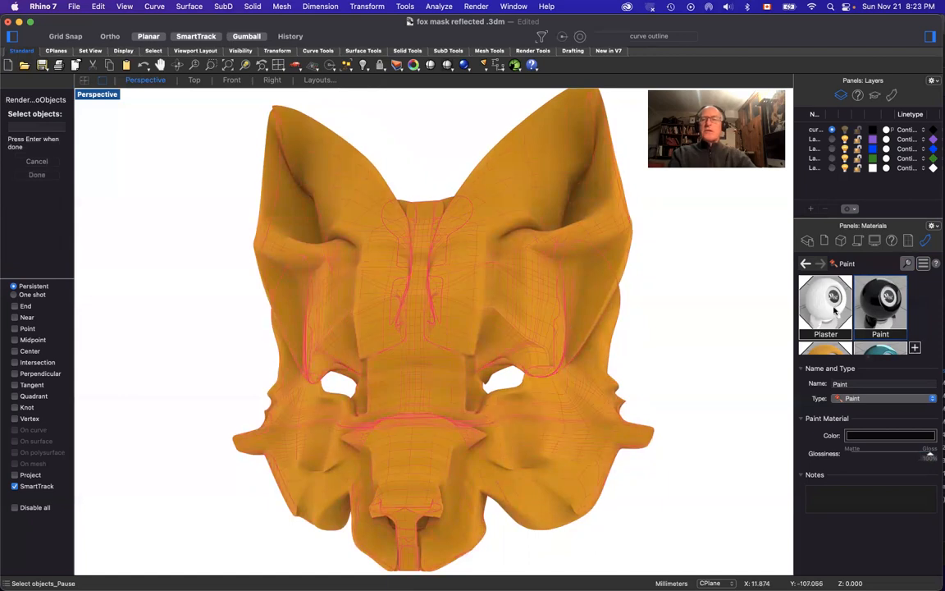
left_click(924, 265)
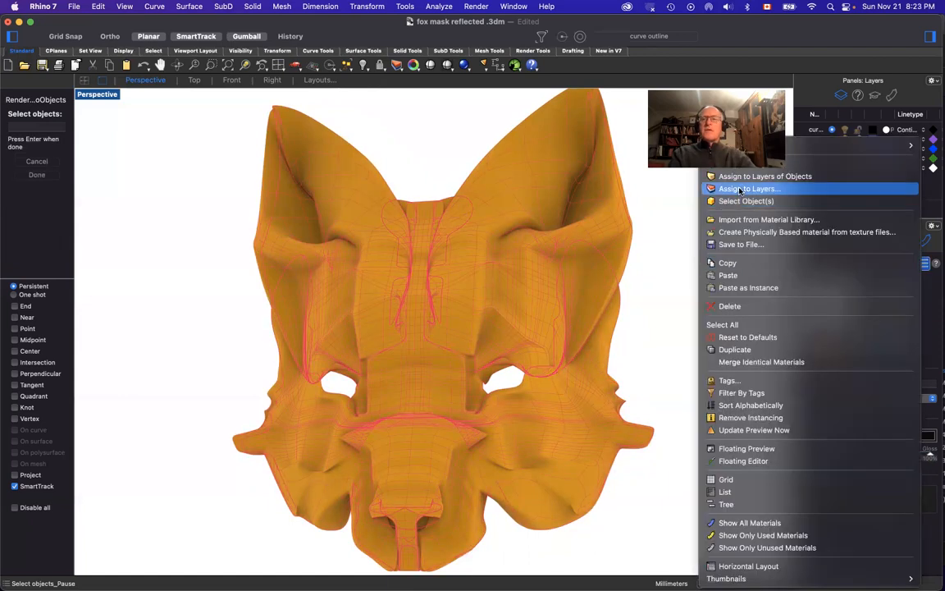
left_click(728, 173)
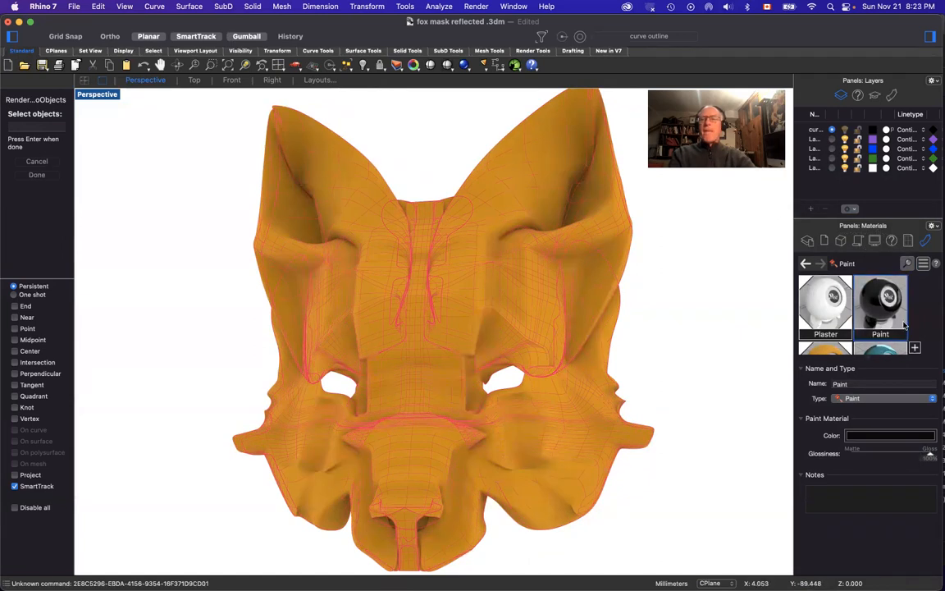
left_click(923, 264)
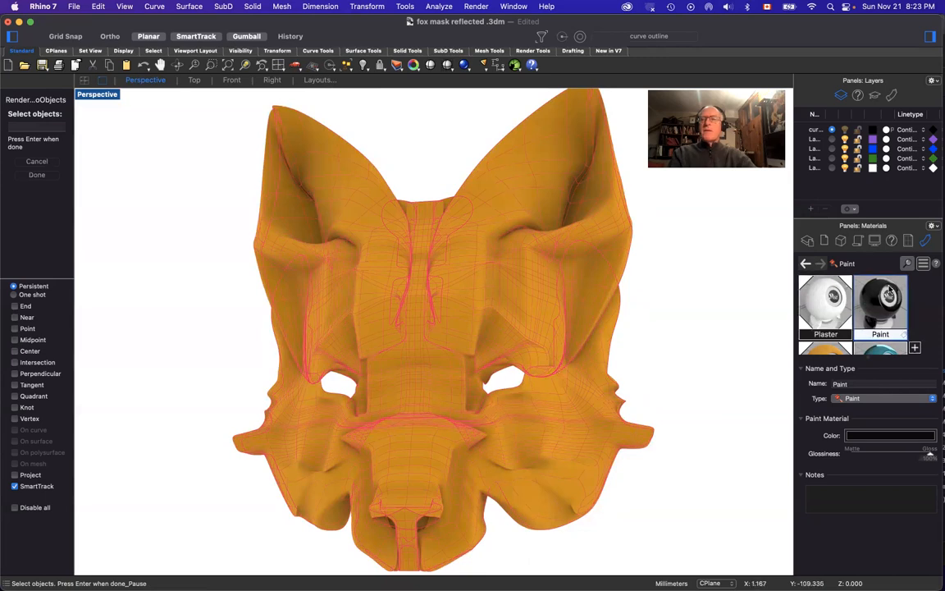
left_click(924, 264)
left_click(788, 176)
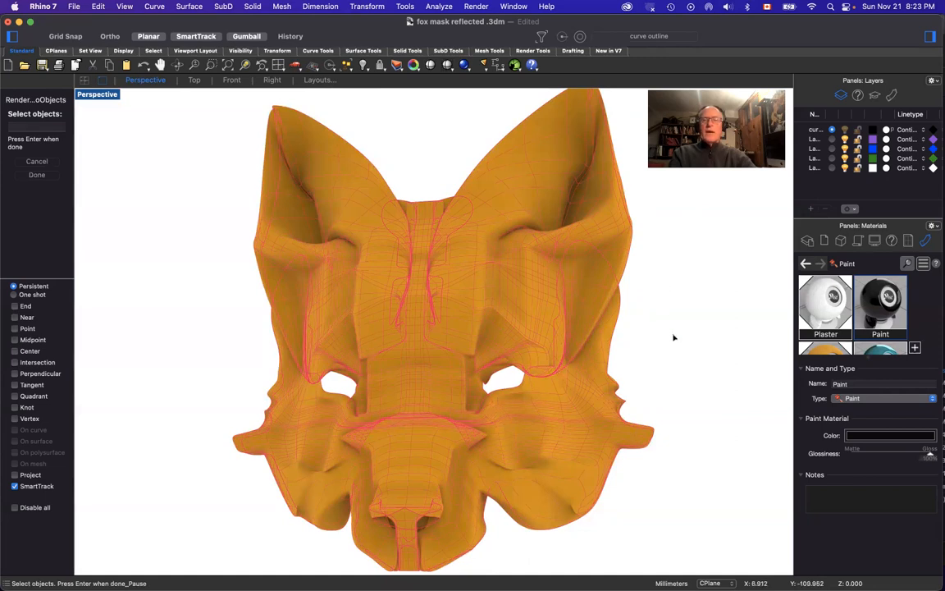
Step: Examine the selected mask from the front, above and both sides
scroll(673, 337, "up", 2)
scroll(673, 337, "down", 2)
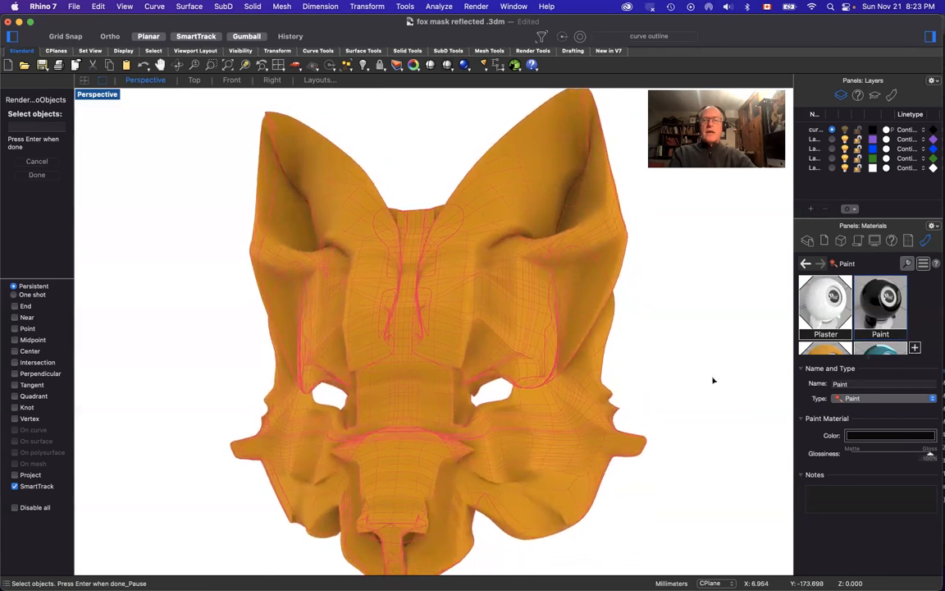
scroll(713, 380, "up", 5)
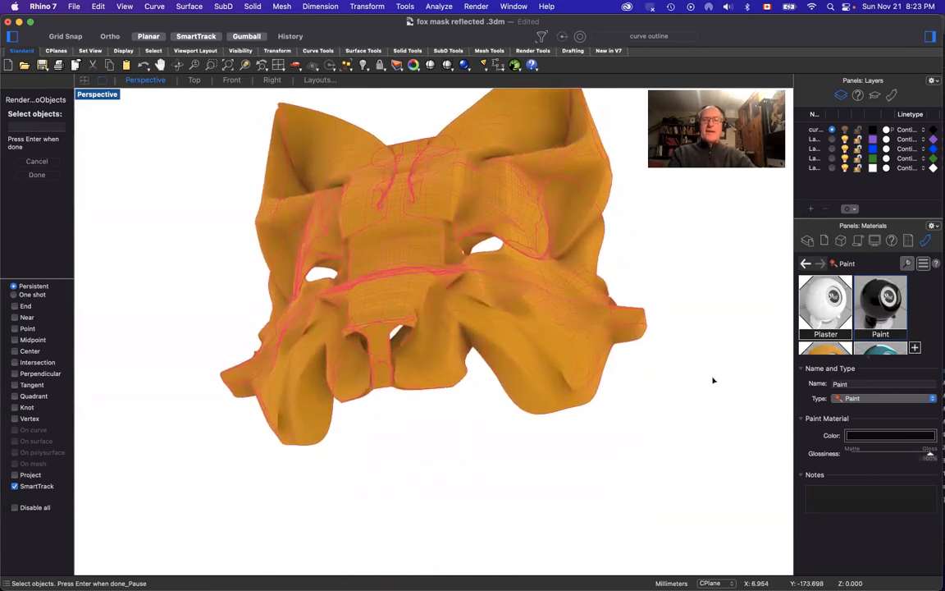
scroll(713, 380, "down", 5)
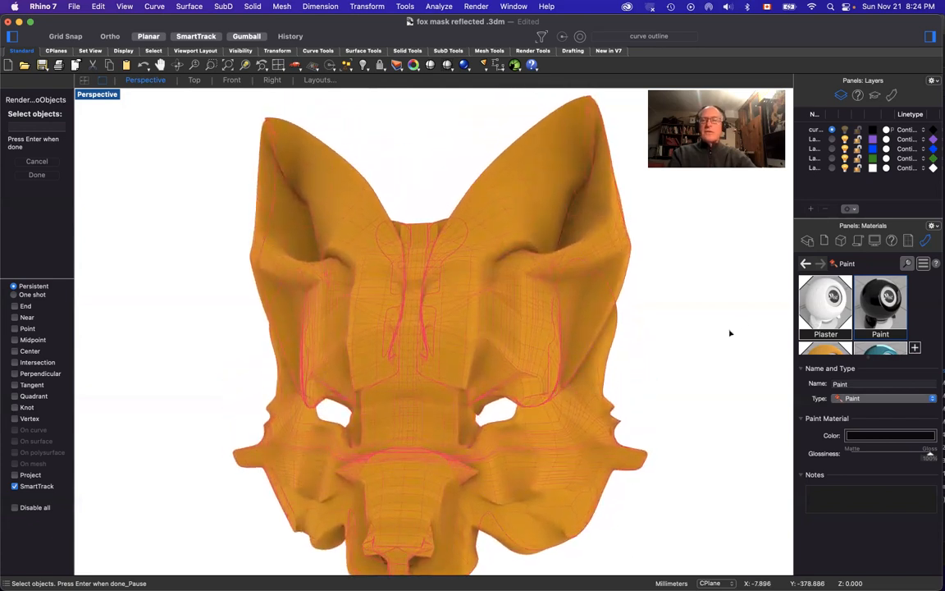
scroll(659, 329, "left", 5)
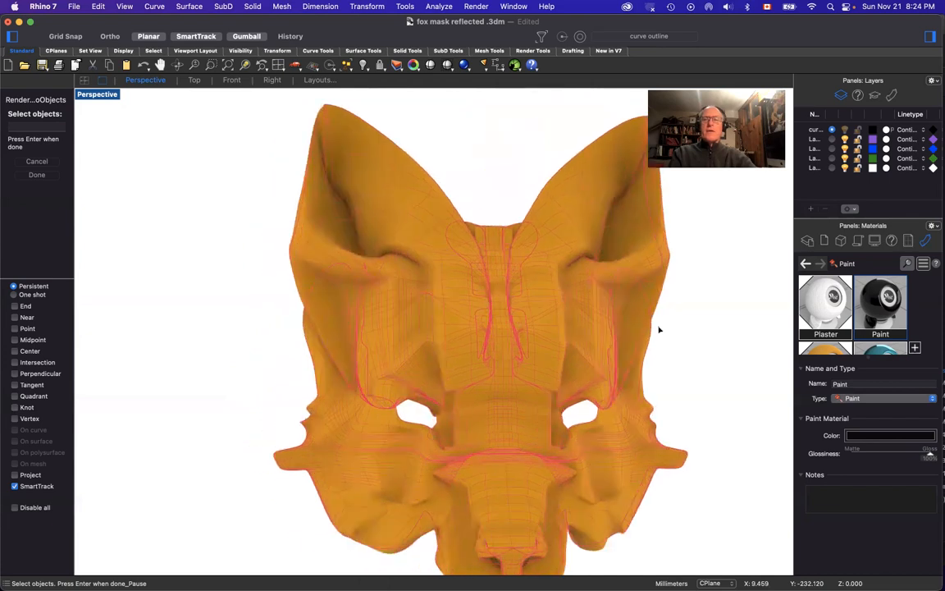
scroll(659, 329, "right", 4)
scroll(659, 329, "up", 5)
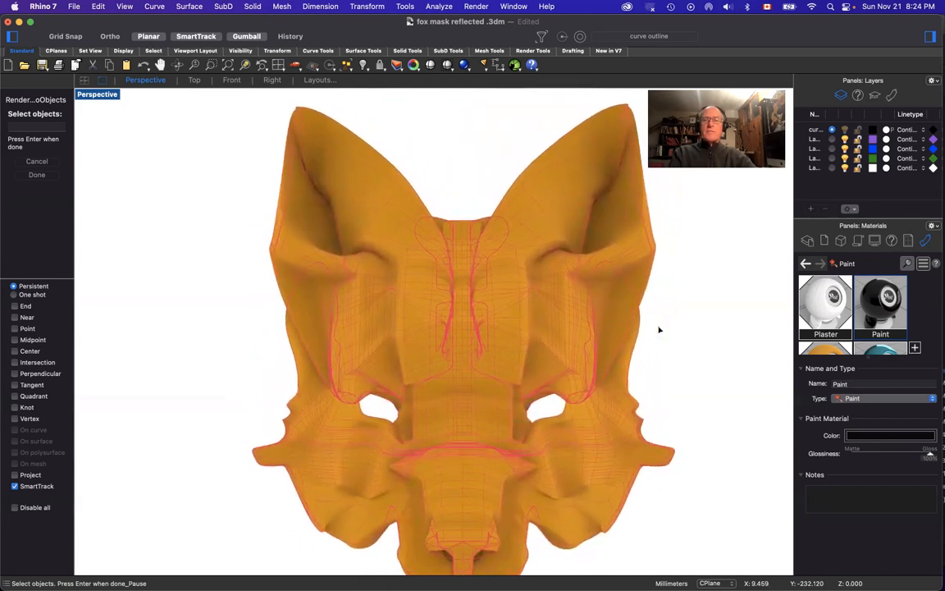
scroll(659, 329, "down", 4)
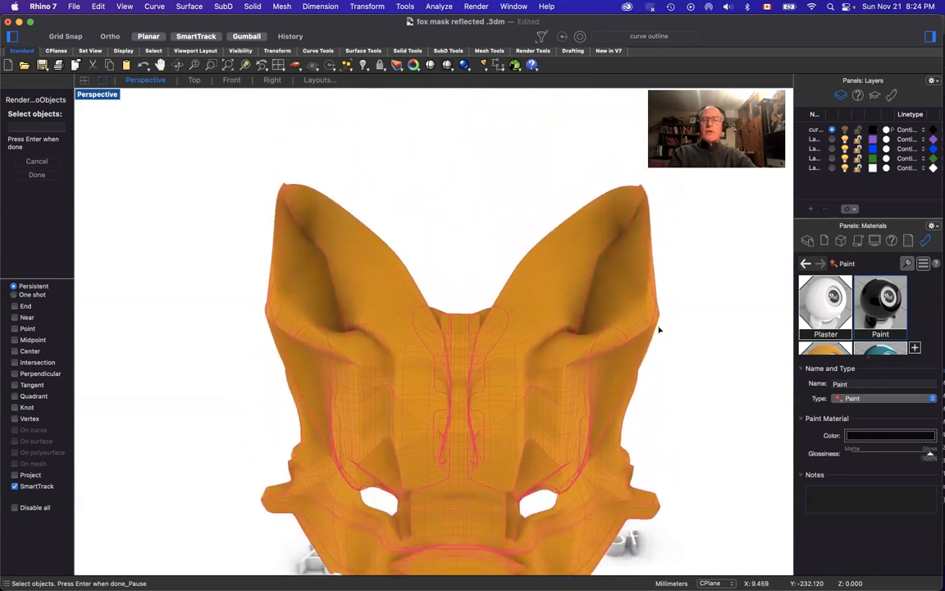
scroll(659, 329, "right", 4)
scroll(659, 329, "right", 3)
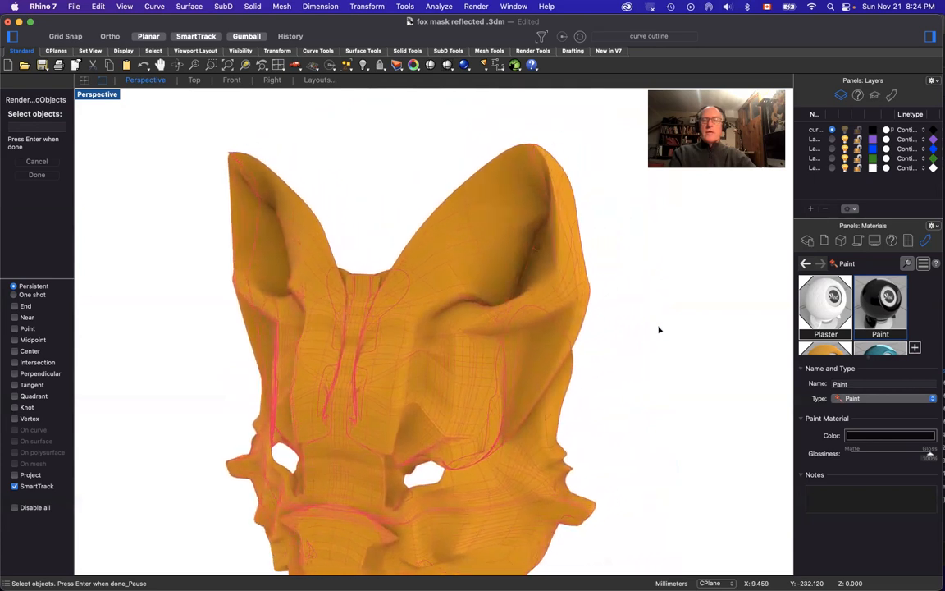
scroll(659, 329, "up", 4)
scroll(659, 329, "up", 8)
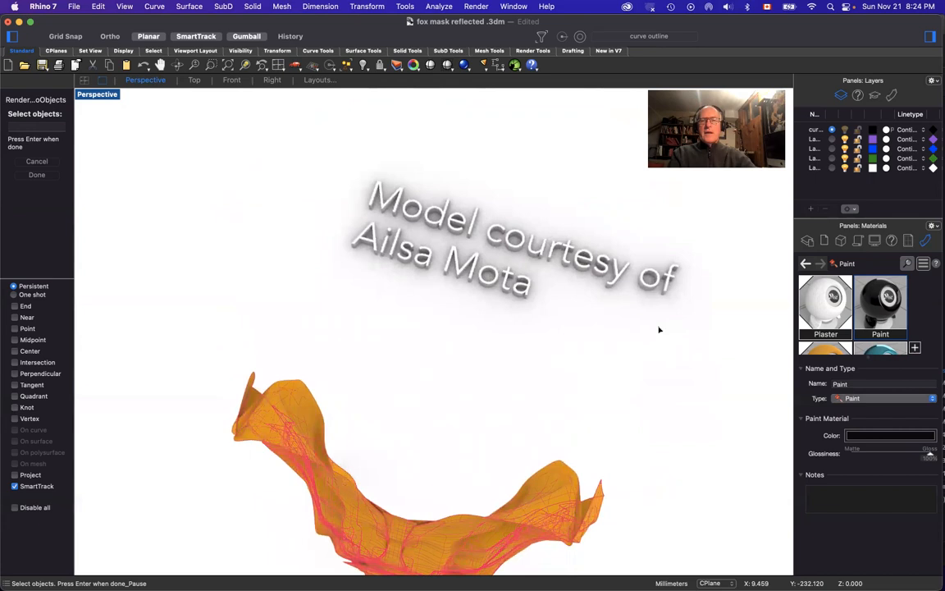
scroll(659, 329, "down", 10)
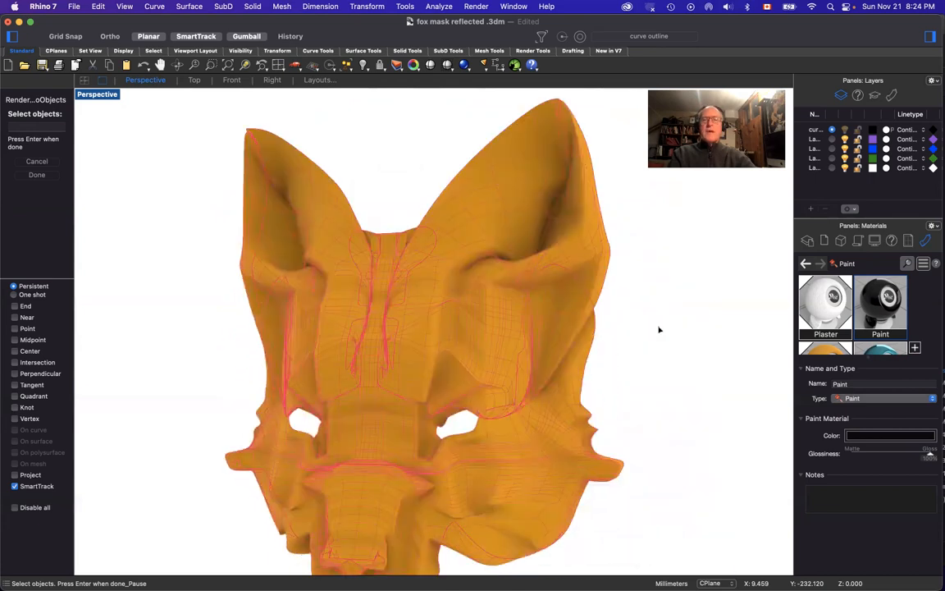
scroll(659, 329, "down", 5)
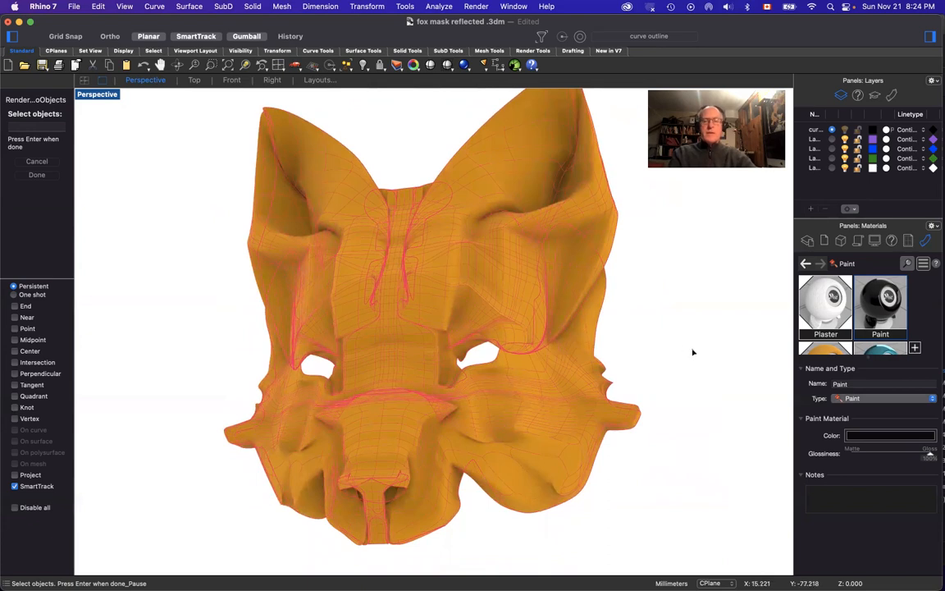
Step: Complete the black Paint assignment on the mask and switch the Perspective view to Shaded display
key("Return")
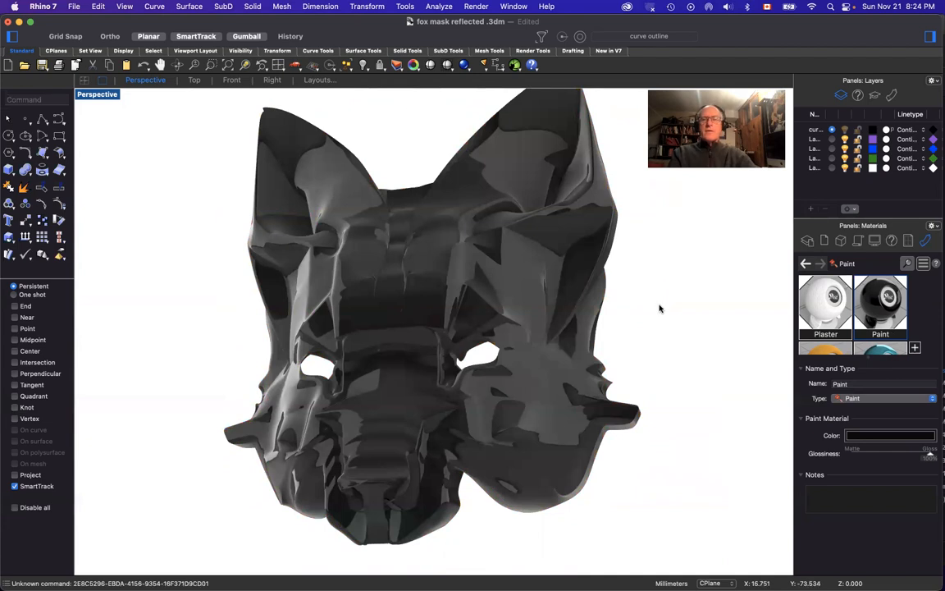
left_click(572, 300)
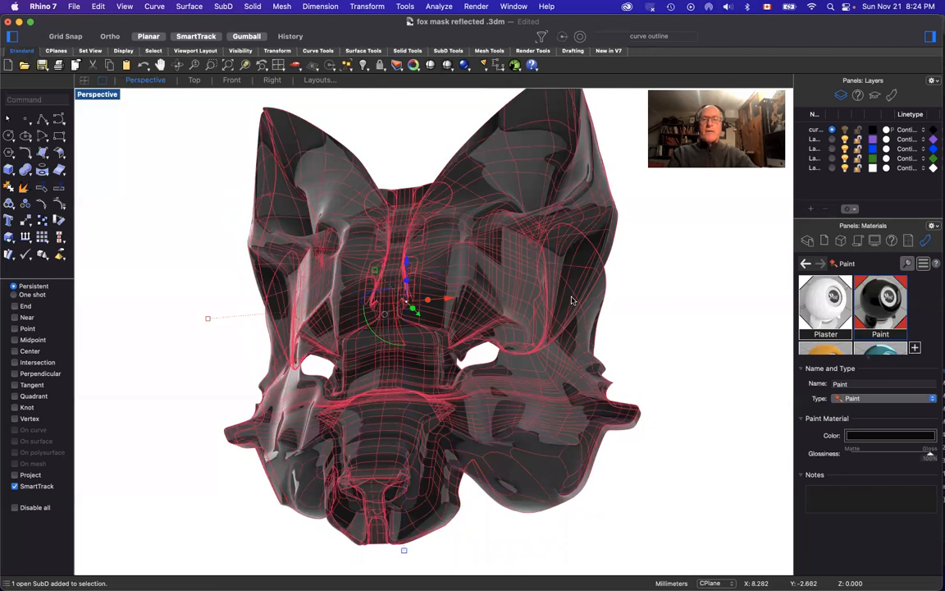
key("ctrl+super+r")
right_click(642, 324)
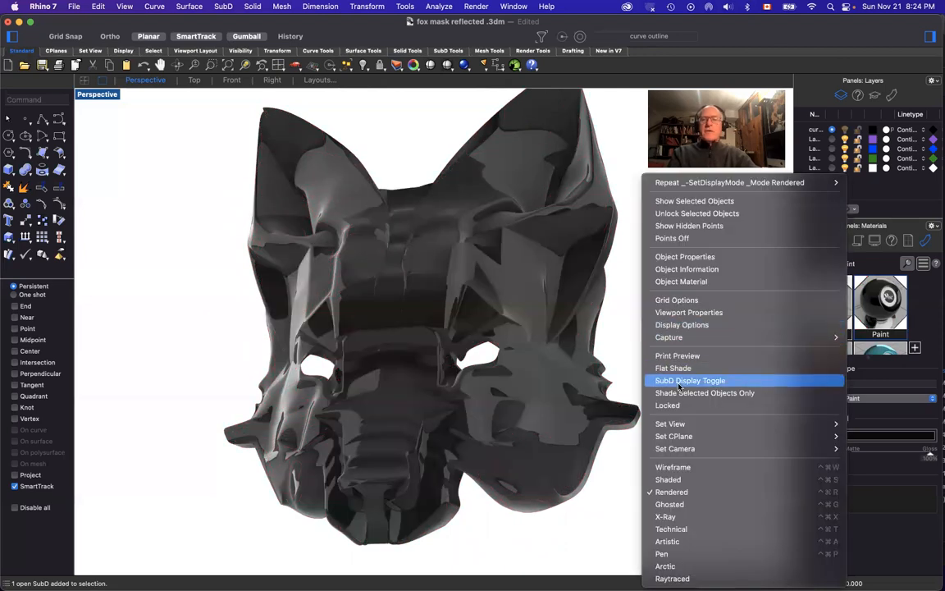
left_click(679, 481)
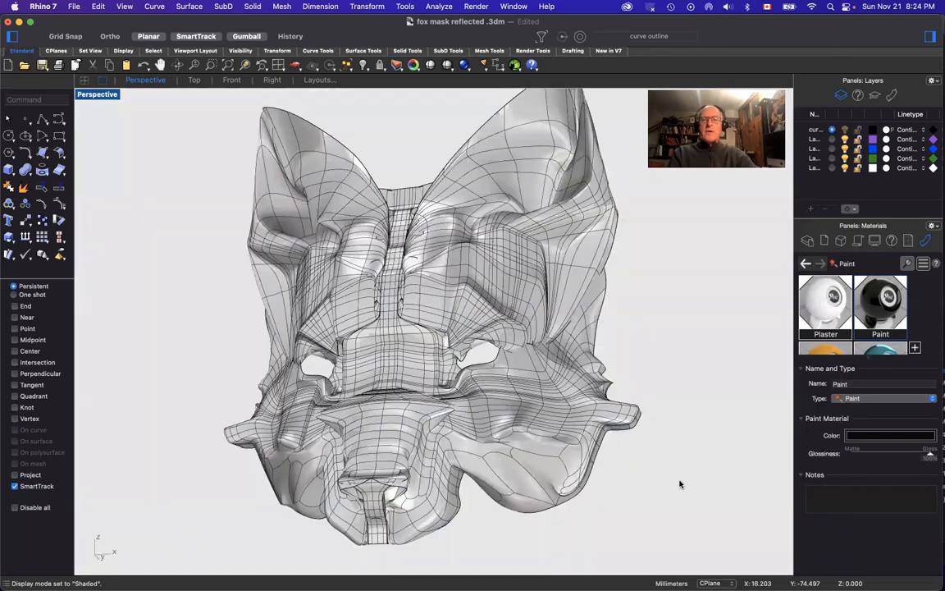
Step: Select the Plaster material and review its custom settings, texture slots and advanced settings
left_click(828, 299)
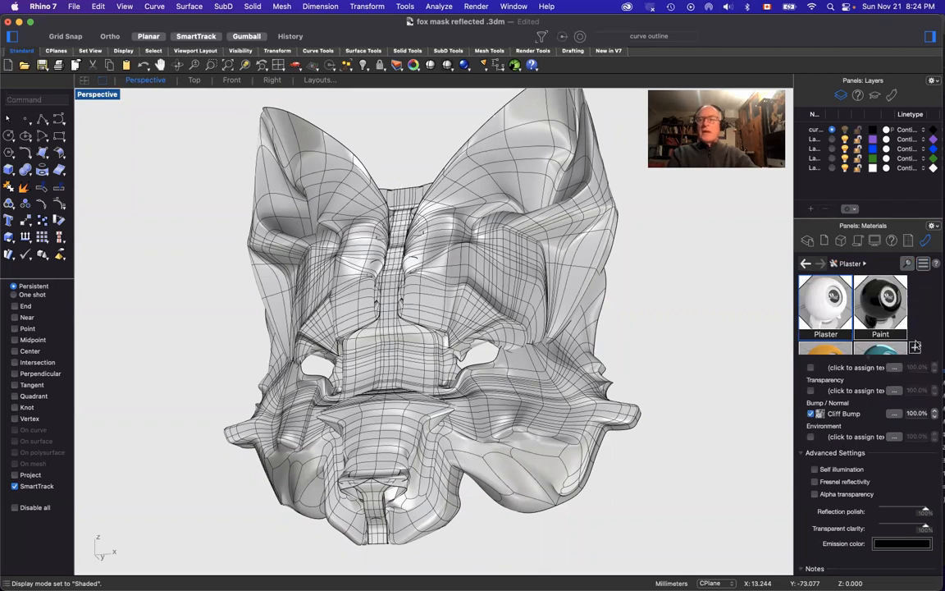
scroll(916, 324, "down", 3)
scroll(877, 421, "up", 2)
scroll(877, 420, "up", 5)
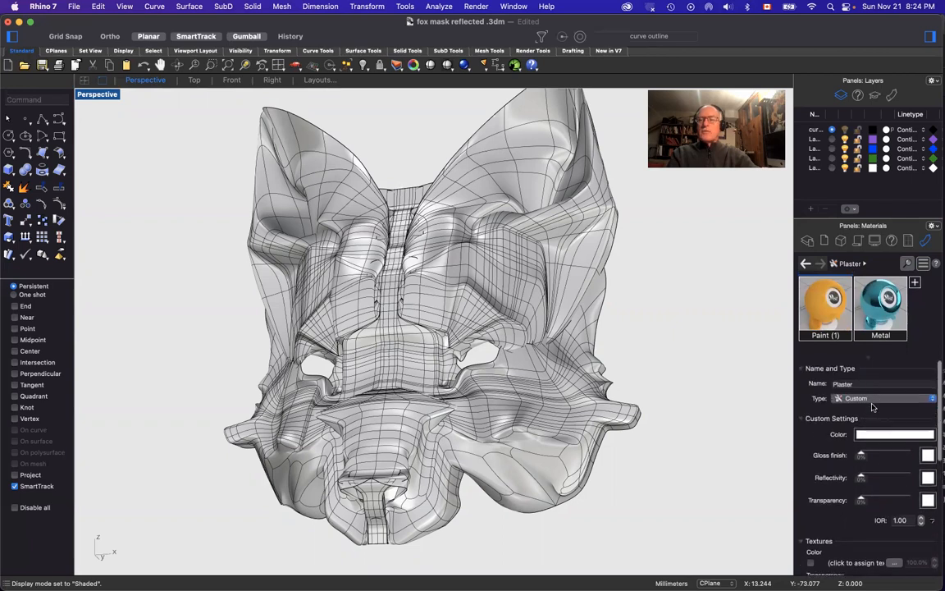
scroll(869, 410, "down", 2)
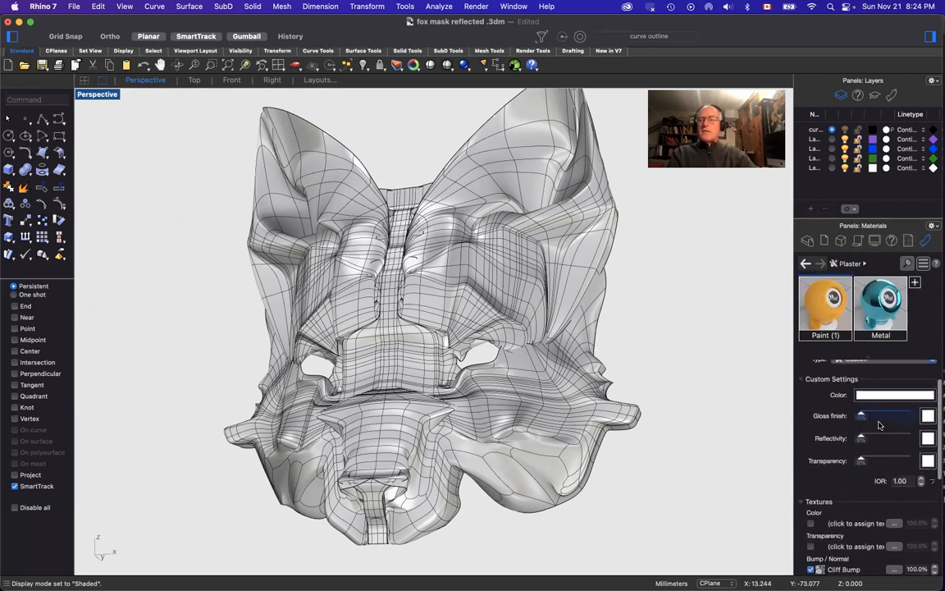
scroll(829, 425, "down", 2)
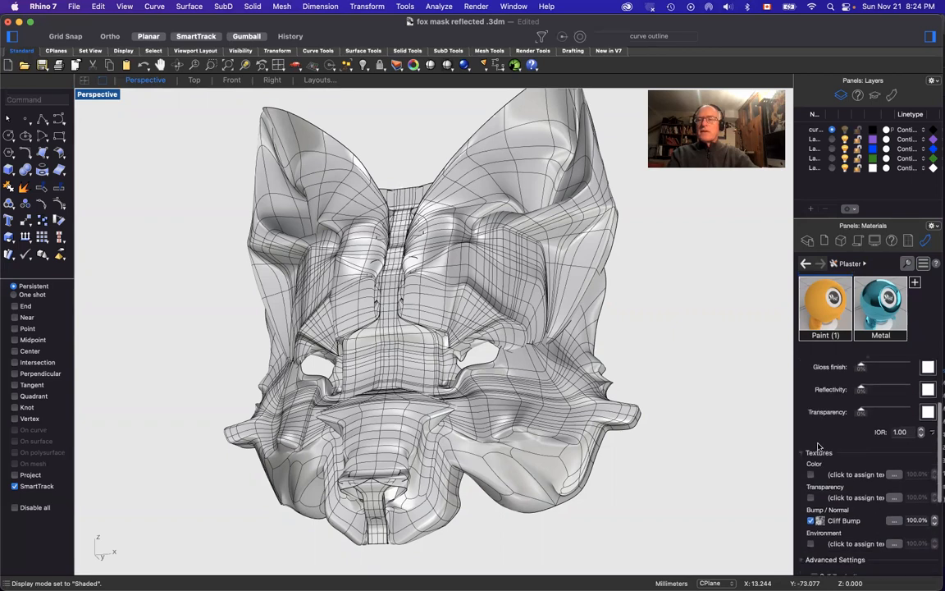
scroll(827, 424, "down", 3)
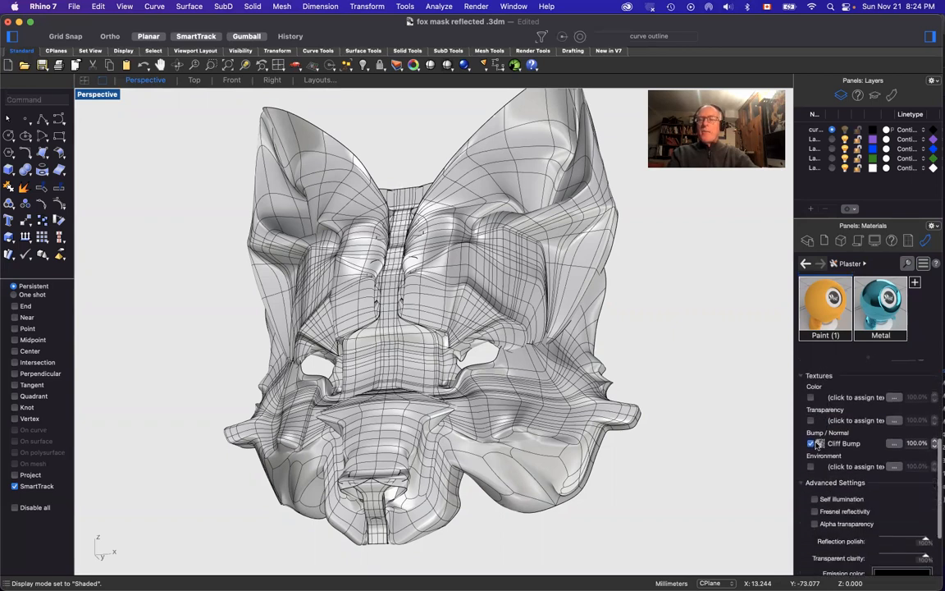
Step: Browse the image files available for the Plaster material's Bump / Normal texture without choosing another one
left_click(810, 444)
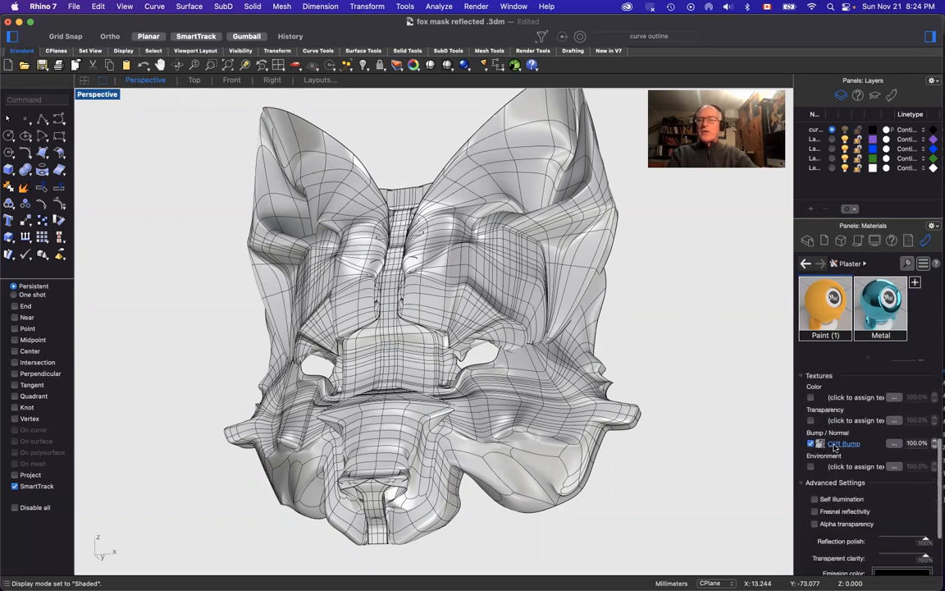
left_click(895, 444)
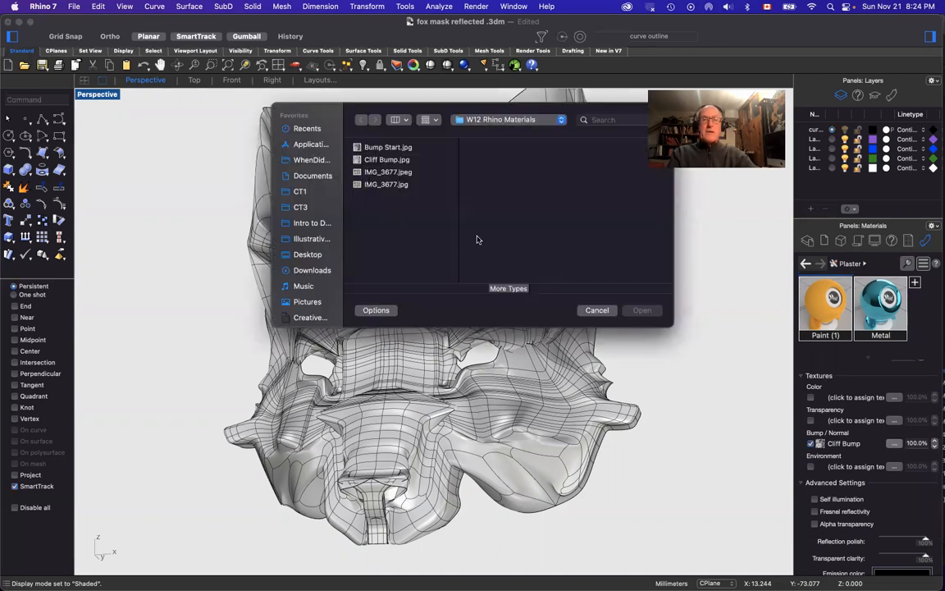
left_click(605, 311)
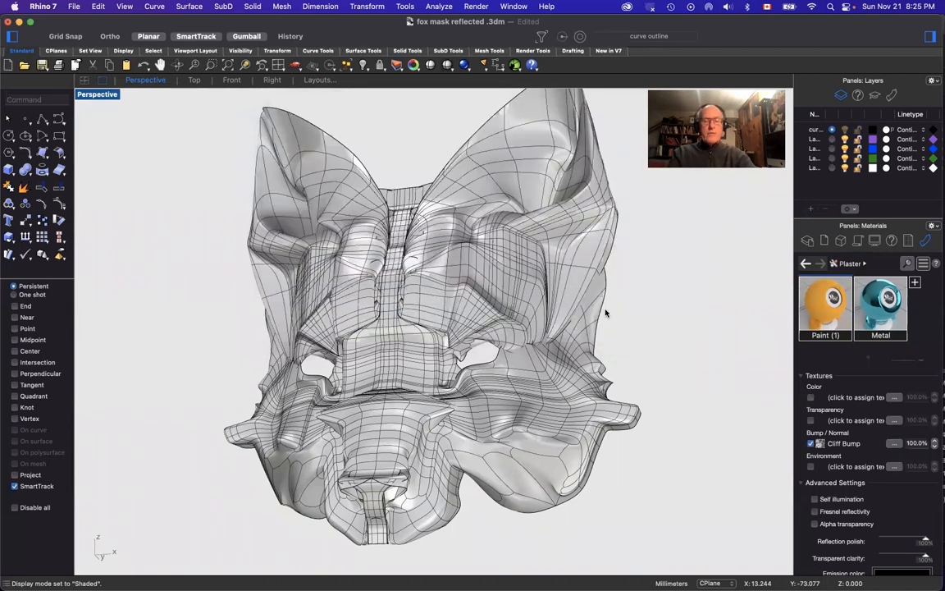
Step: Switch to Photoshop, show the cropped cliff image IMG_3677.jpeg and check its image mode
key("super+Tab")
key("super+Tab")
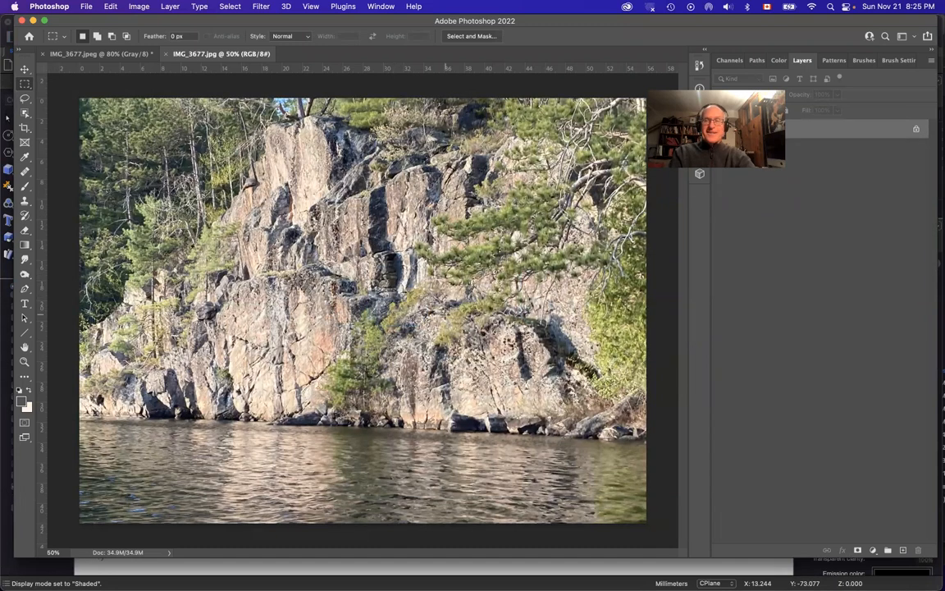
left_click(115, 55)
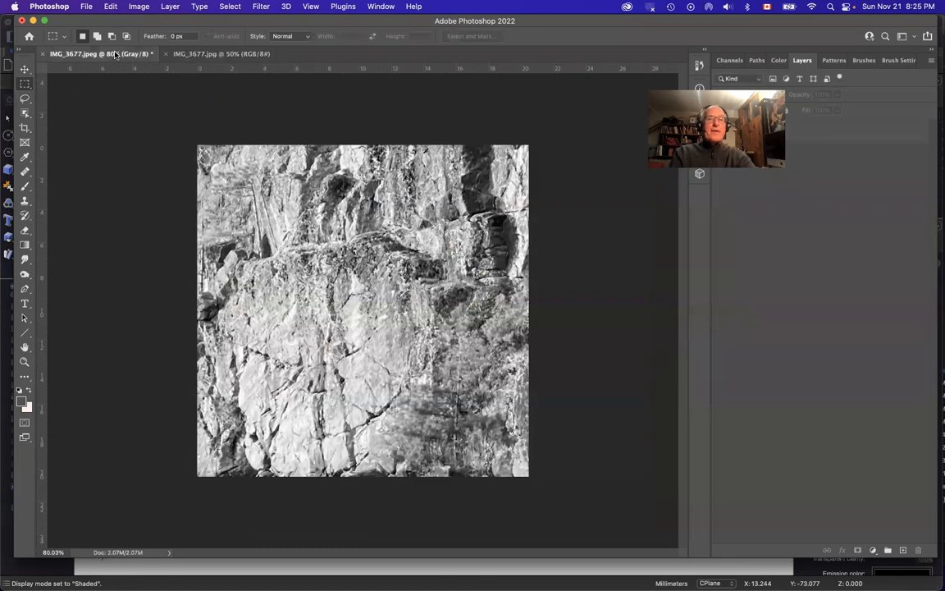
left_click(138, 6)
mouse_move(189, 21)
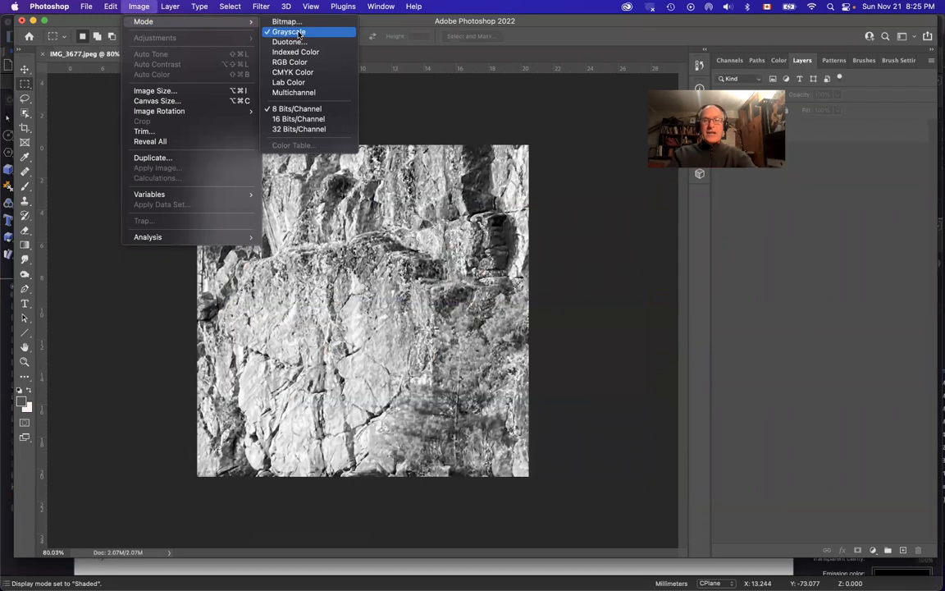
left_click(418, 123)
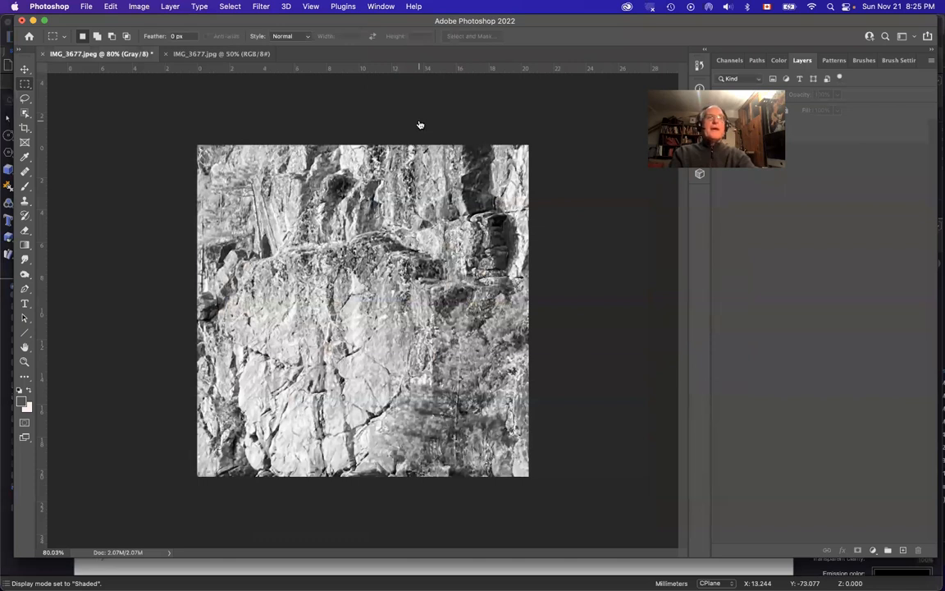
Step: Switch back to Rhino and load Cliff Bump.jpg as the Plaster material's Bump / Normal texture
key("super+Tab")
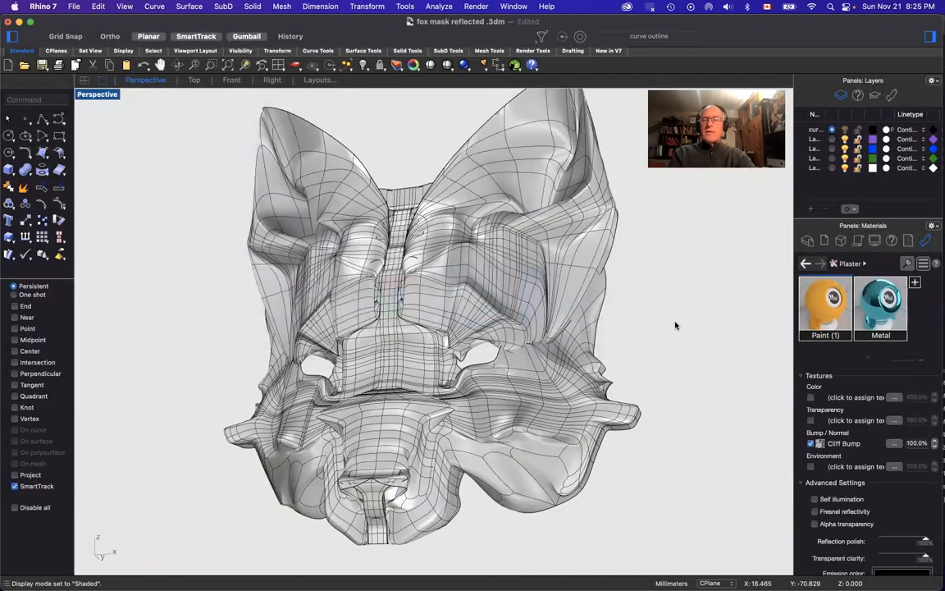
left_click(894, 444)
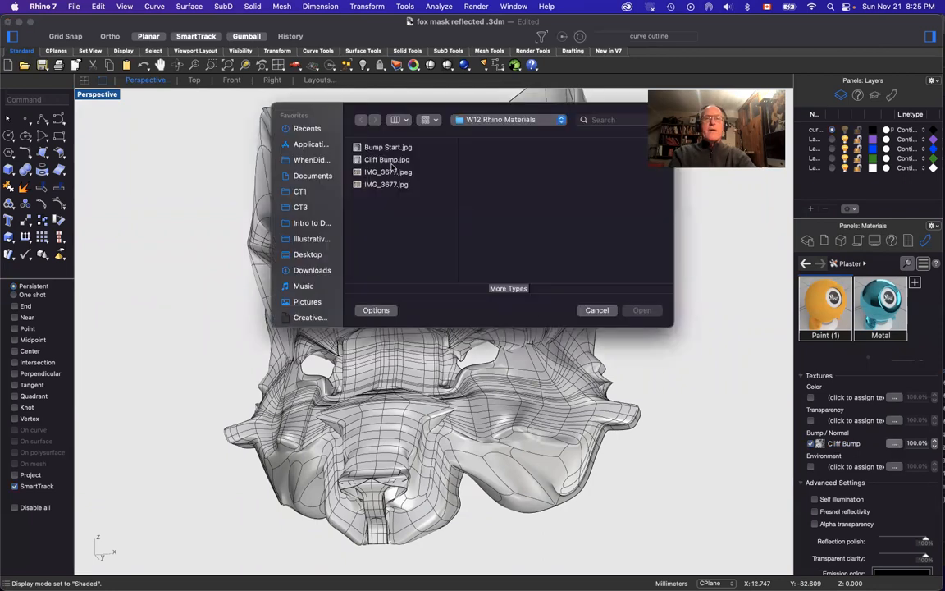
left_click(387, 160)
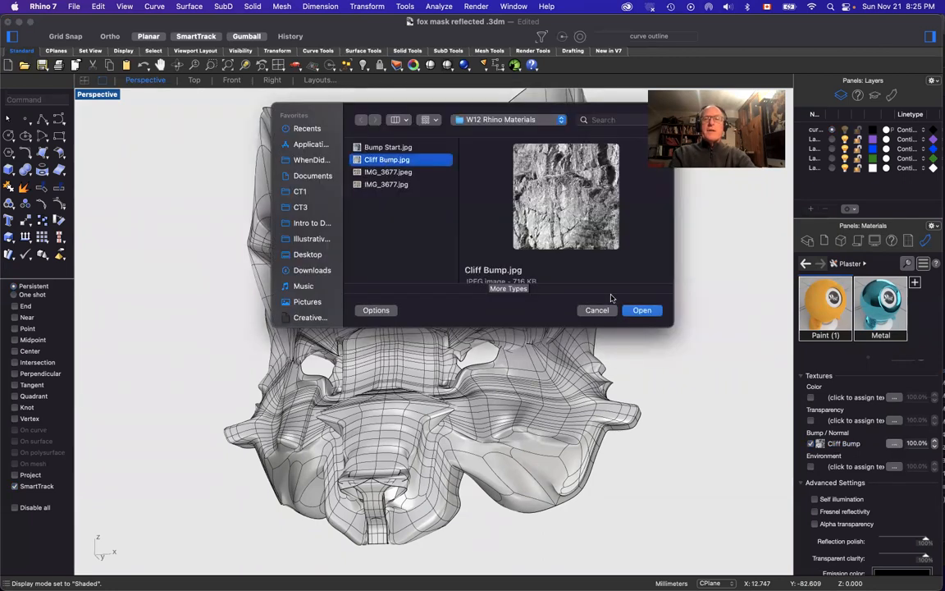
left_click(643, 310)
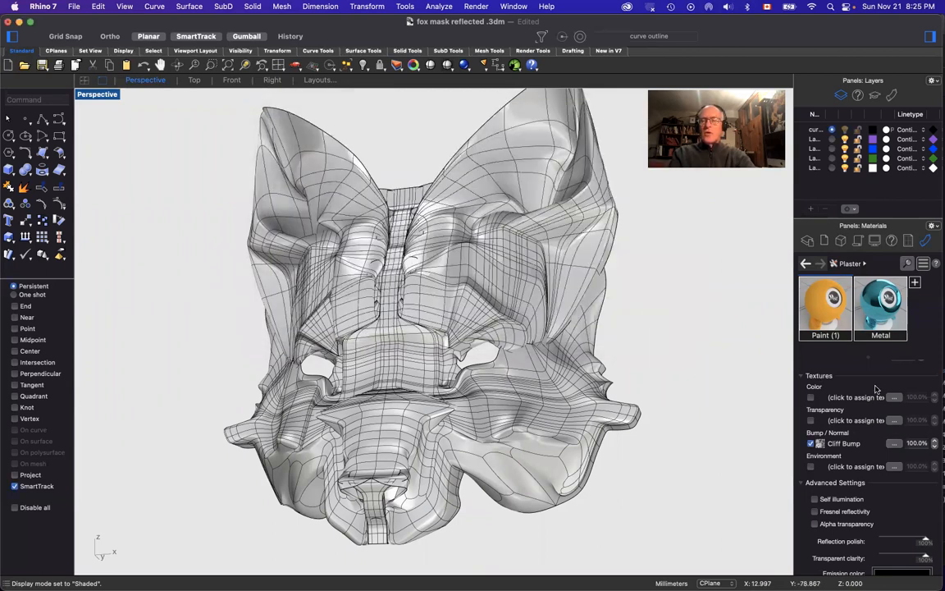
Step: Select the fox mask SubD and assign the Plaster material to it
left_click(563, 326)
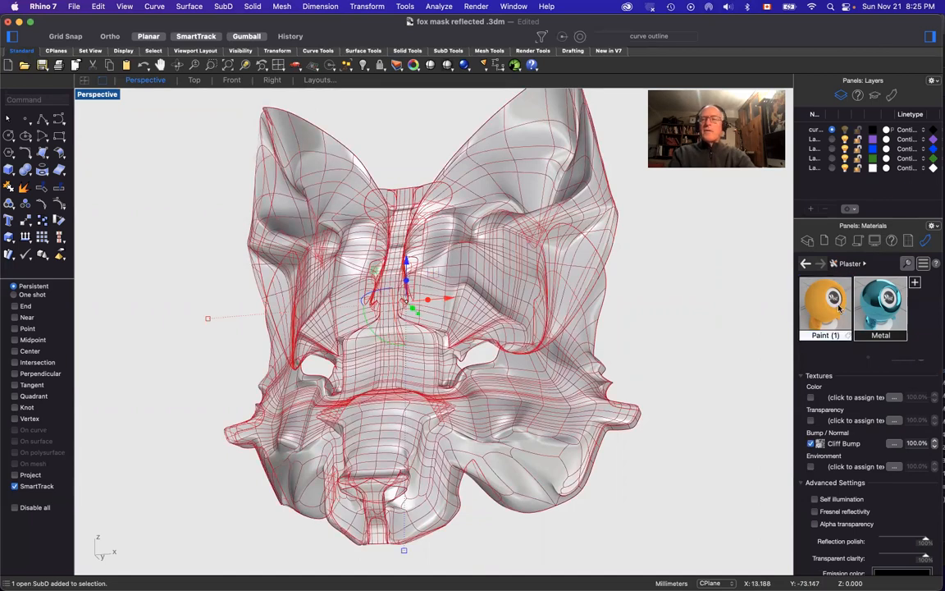
scroll(838, 308, "up", 3)
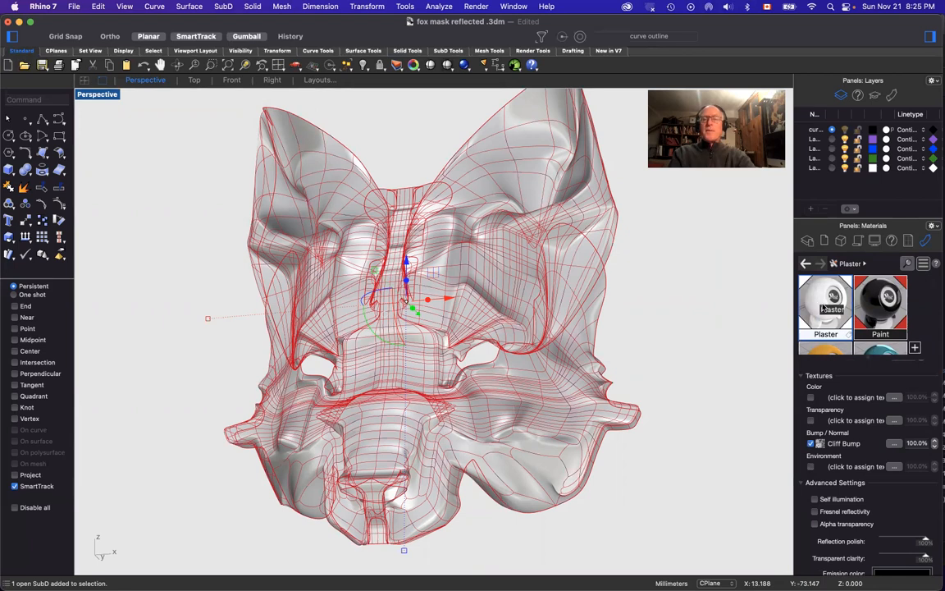
left_click(924, 263)
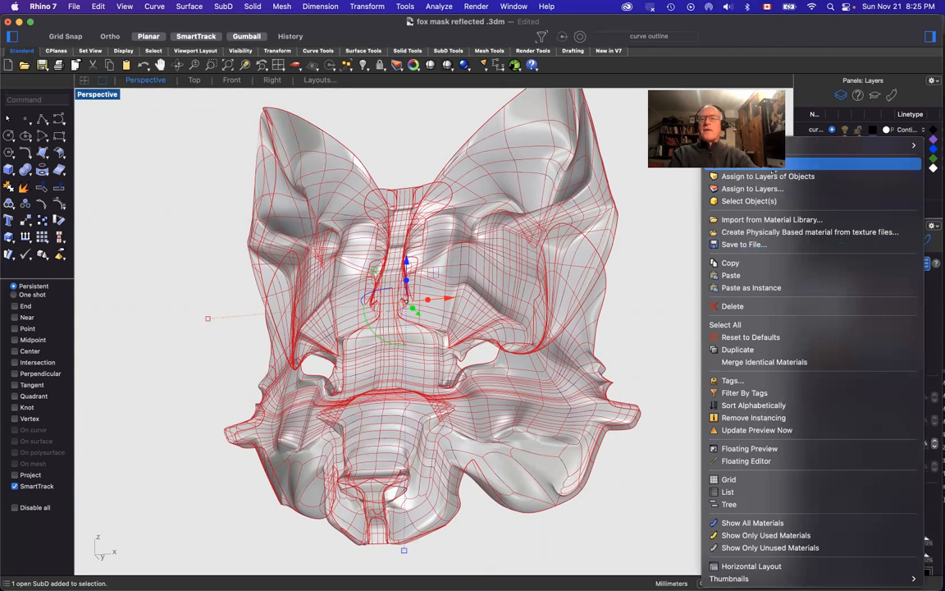
left_click(773, 172)
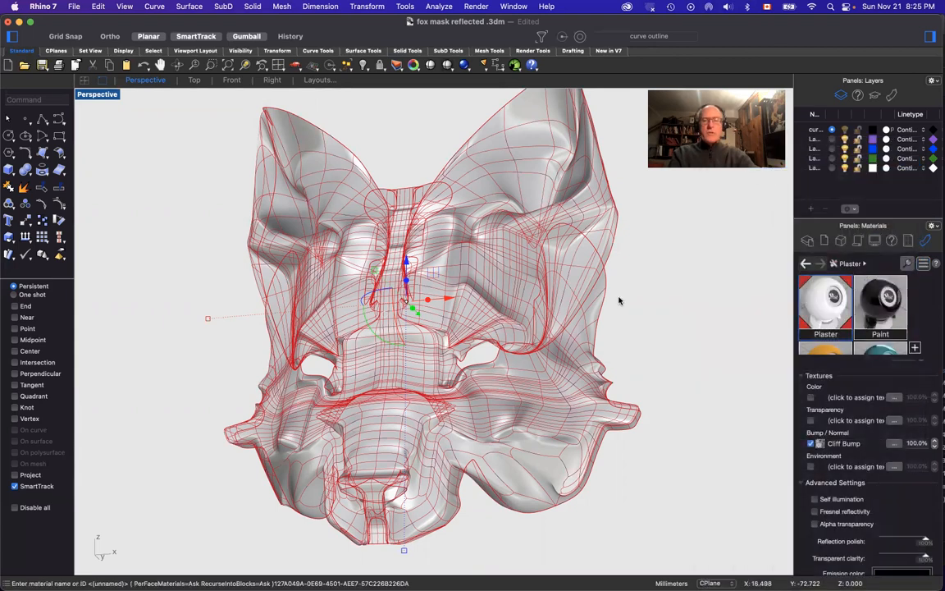
Step: Set the Perspective view to Rendered display and deselect the mask
right_click(620, 300)
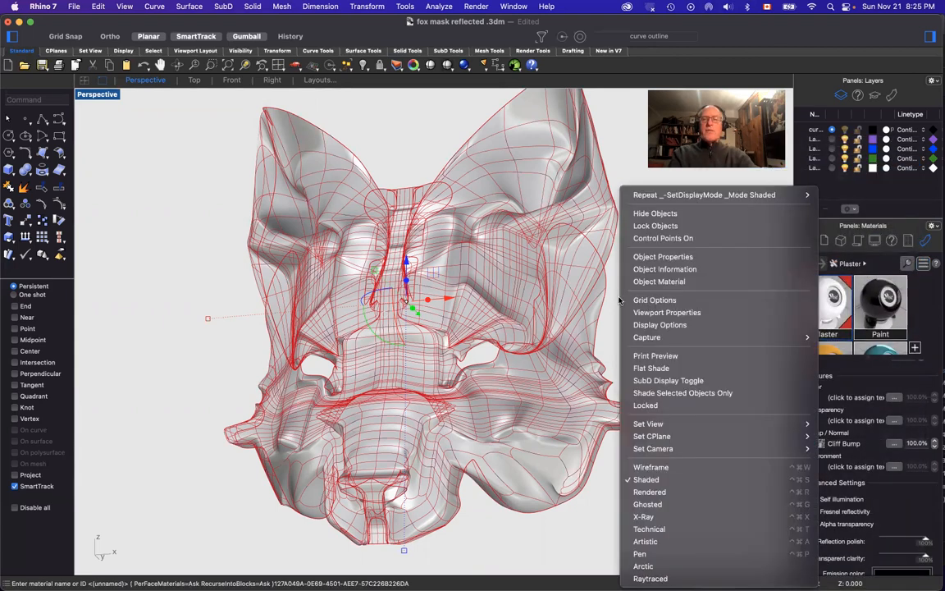
left_click(657, 492)
left_click(626, 387)
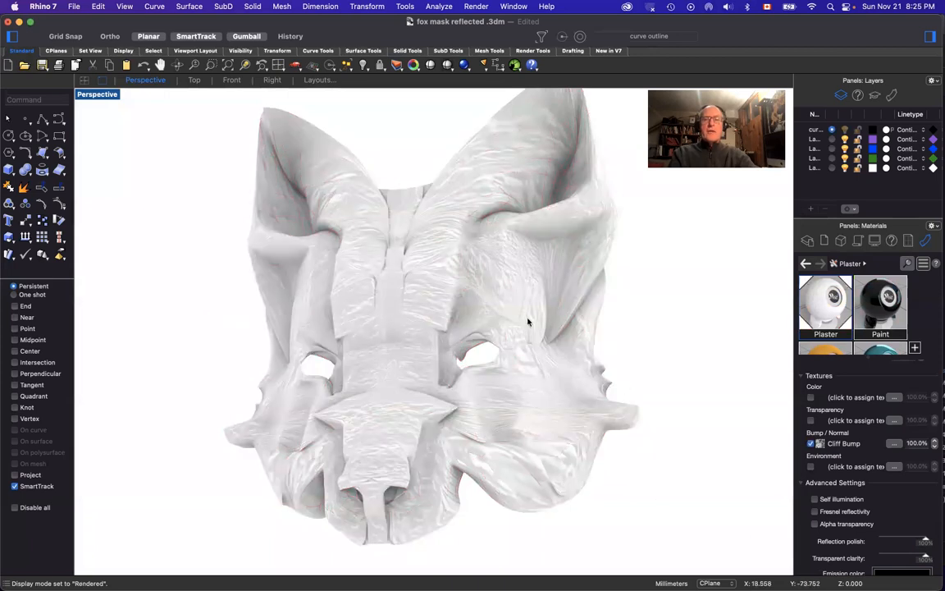
Step: Examine the Plaster bump texture on the rendered mask up close and from several angles, especially around the eyes and forehead
scroll(529, 320, "up", 10)
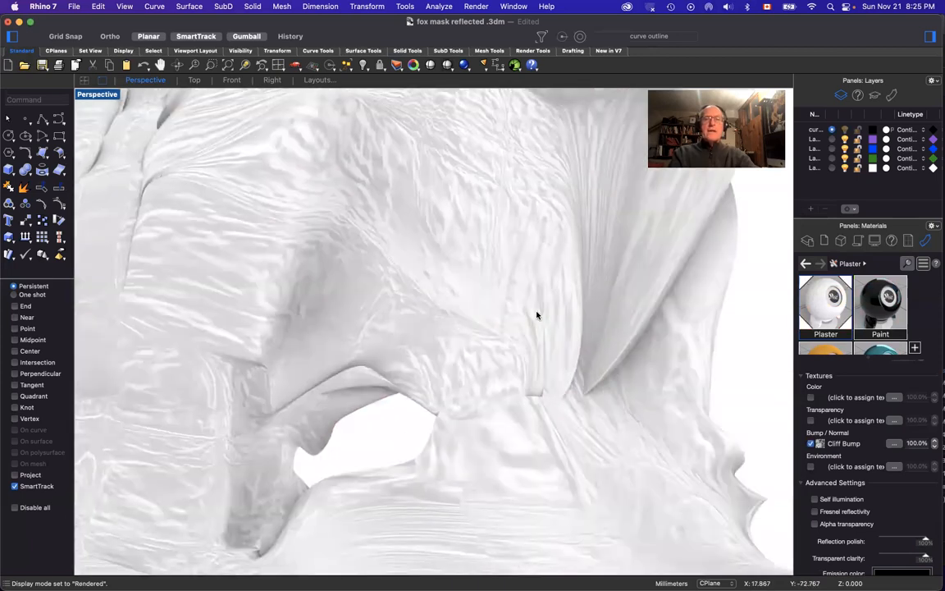
scroll(537, 315, "up", 7)
scroll(537, 315, "down", 7)
scroll(536, 315, "down", 6)
scroll(536, 315, "up", 5)
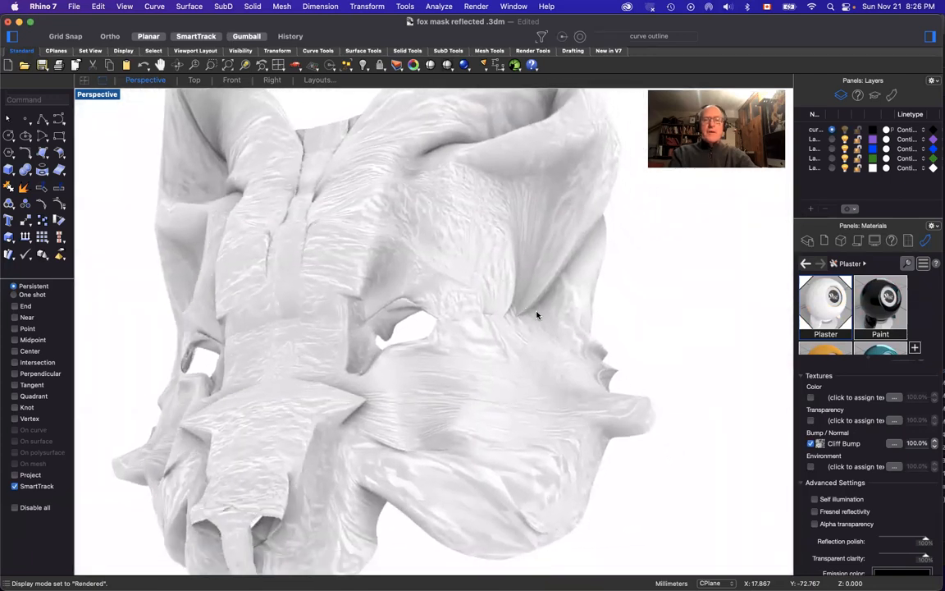
scroll(536, 316, "down", 3)
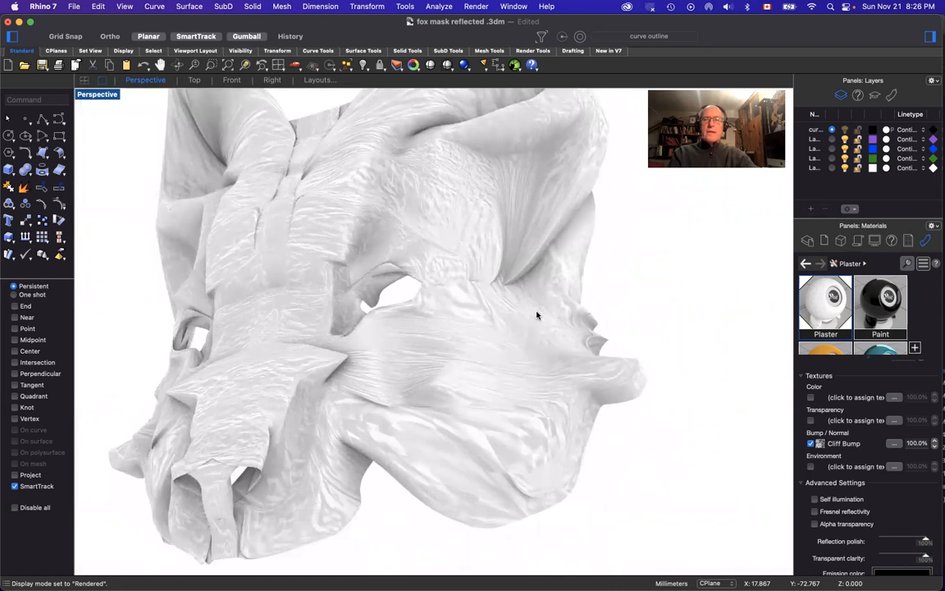
scroll(537, 315, "right", 3)
scroll(537, 315, "left", 5)
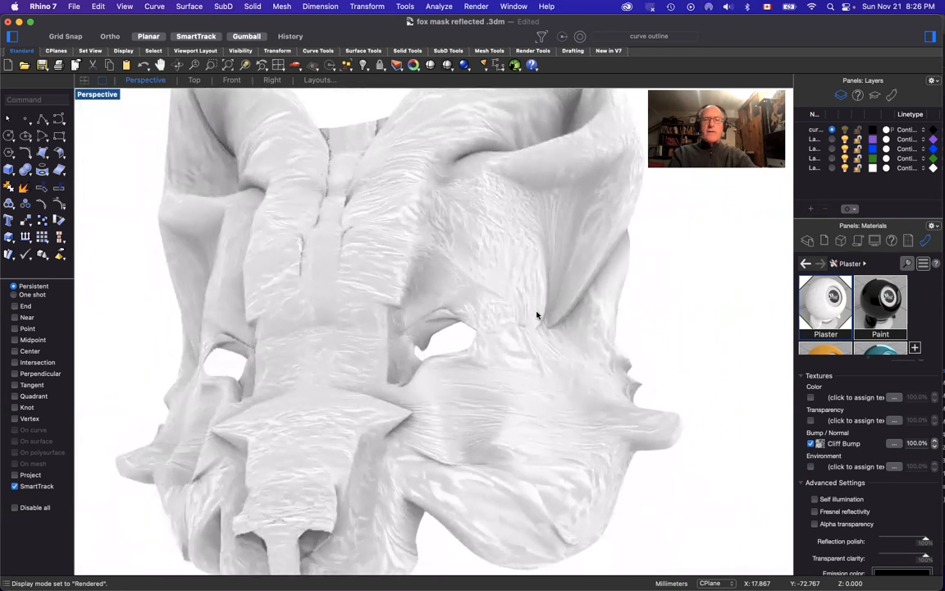
scroll(536, 315, "up", 3)
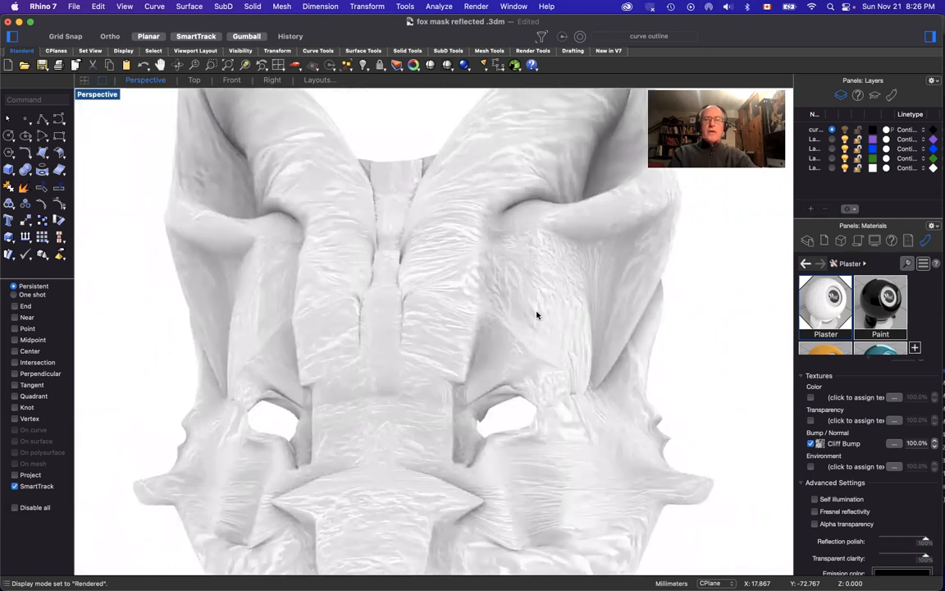
scroll(537, 316, "left", 3)
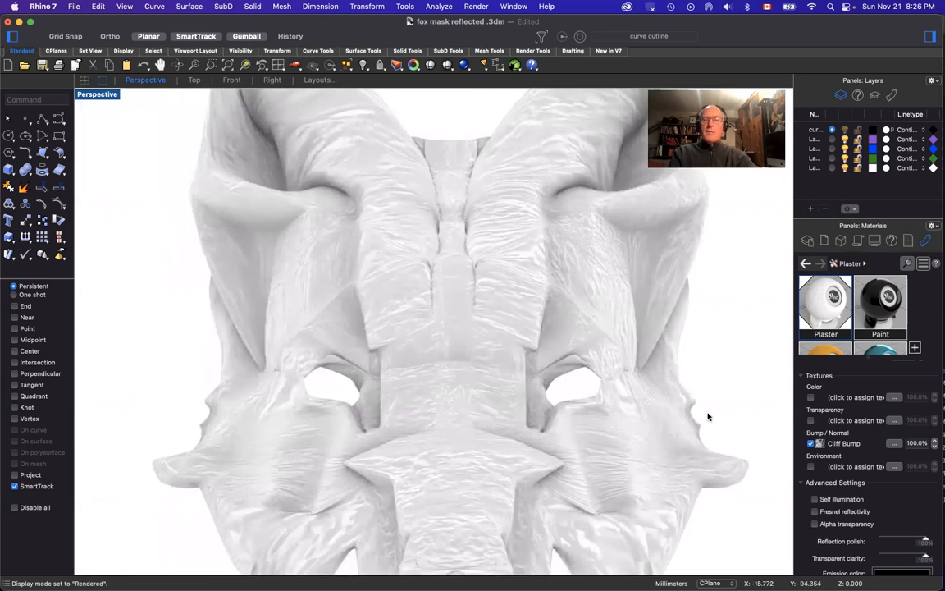